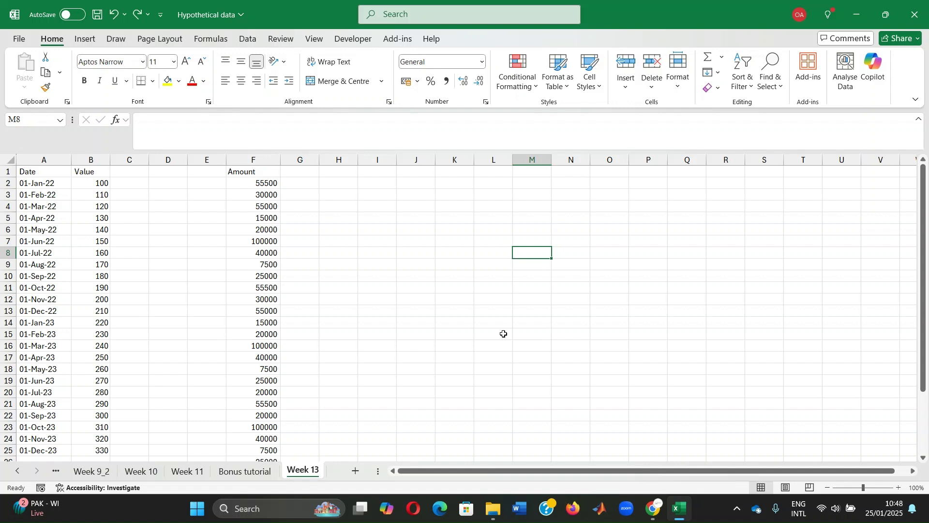
Enter the test value 1234 in cell M8
{"action": "type", "text": "1234"}
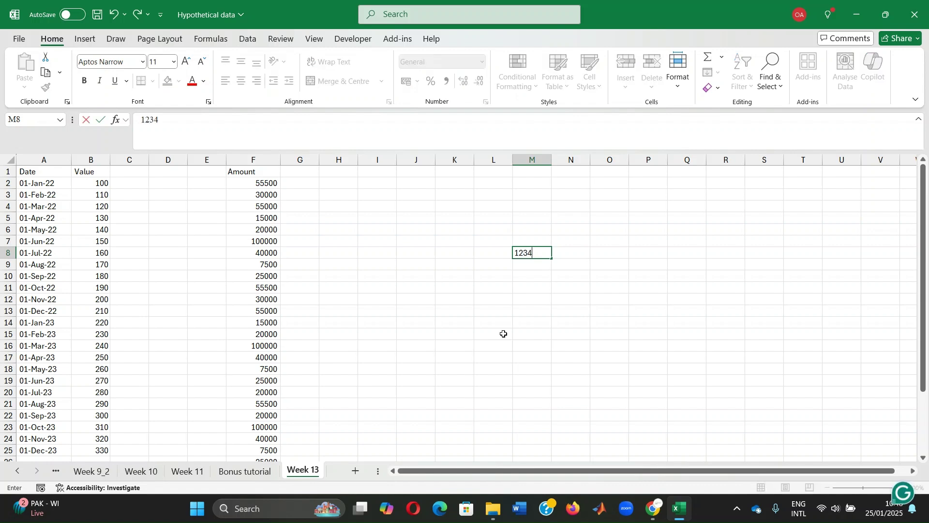
{"action": "key", "text": "Return"}
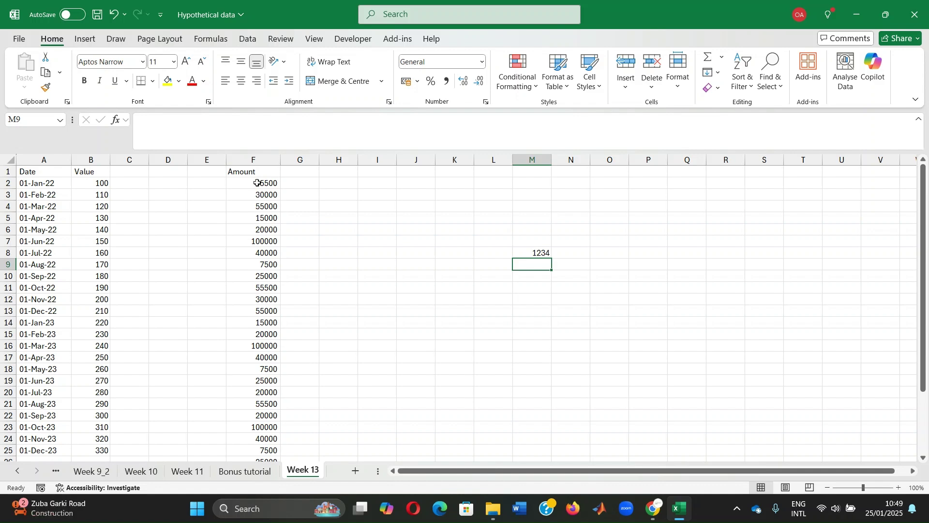
Apply Comma Style to column F, keeping the amounts at two decimal places
{"action": "left_click", "coordinate": [256, 153]}
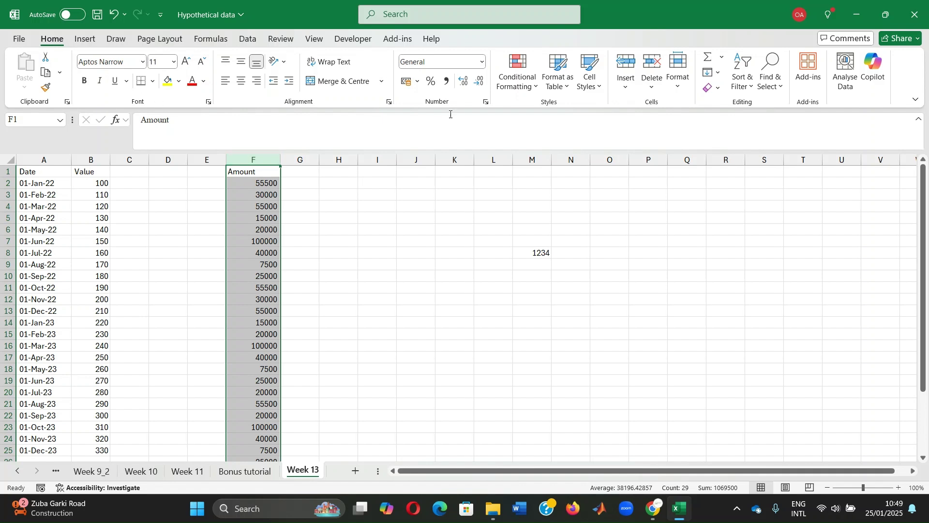
{"action": "left_click", "coordinate": [447, 83]}
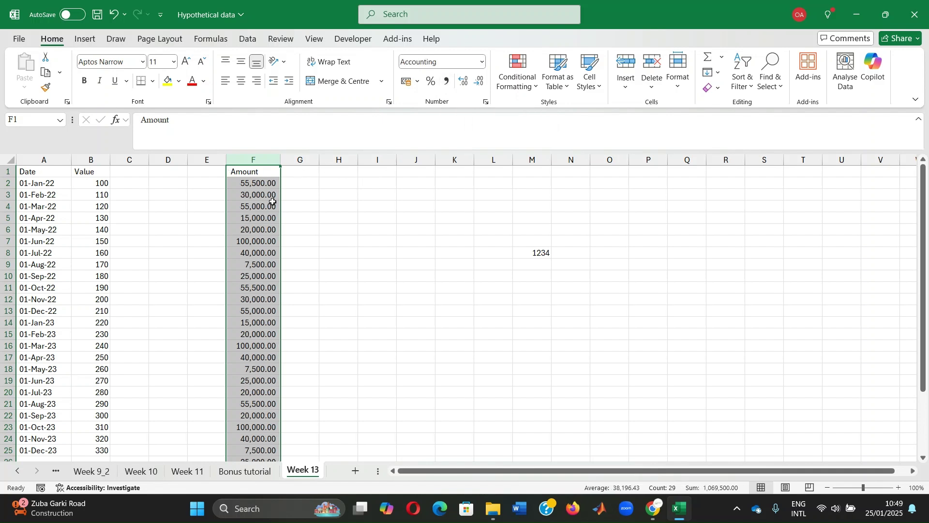
{"action": "left_click_drag", "start_coordinate": [263, 183], "coordinate": [257, 450]}
{"action": "scroll", "coordinate": [269, 290], "scroll_direction": "up", "scroll_amount": 1}
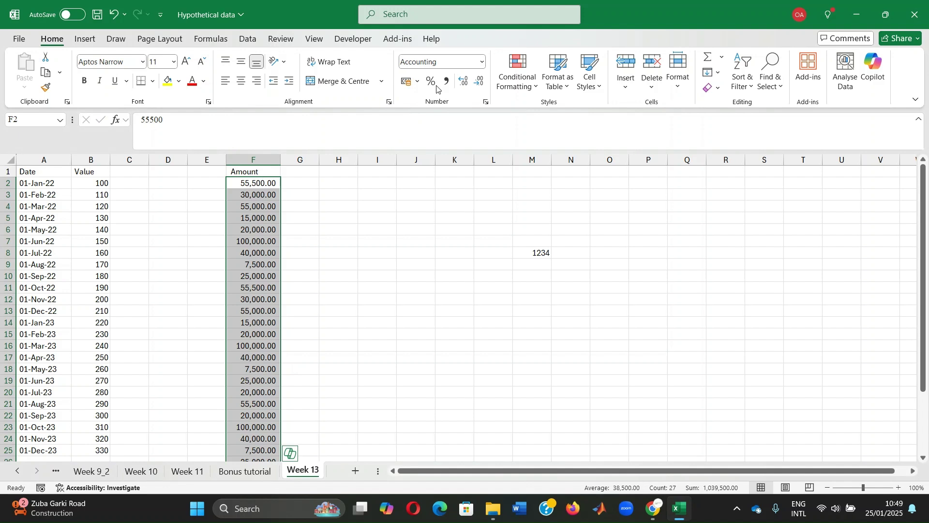
{"action": "left_click", "coordinate": [465, 83]}
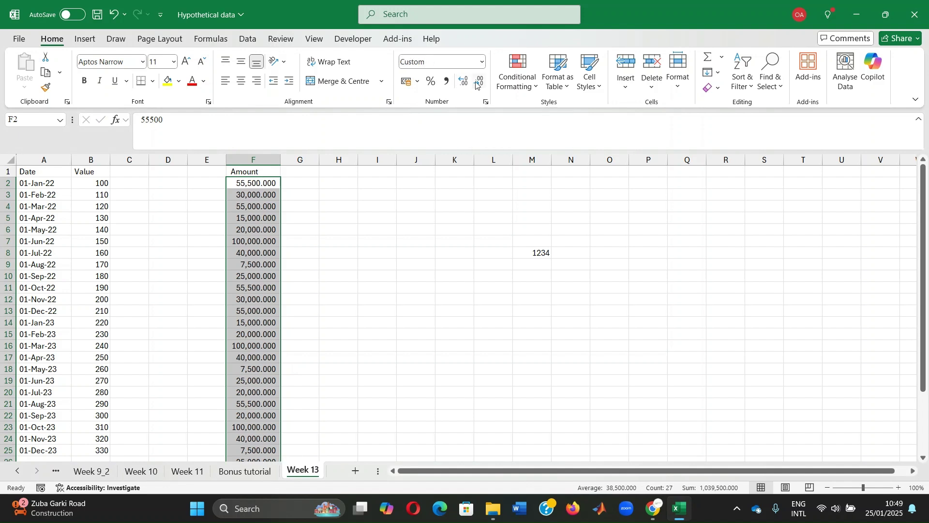
{"action": "left_click", "coordinate": [478, 82]}
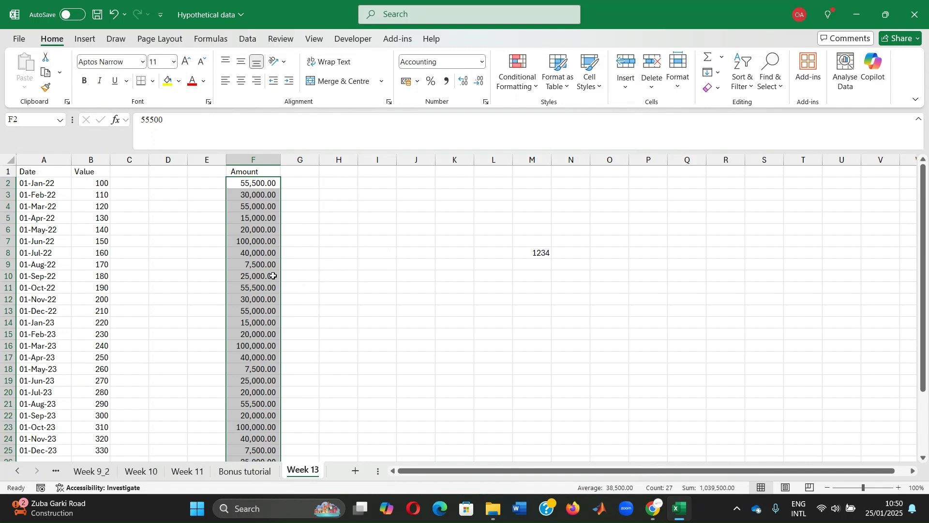
Make the 30,000 amount in F3 negative
{"action": "left_click", "coordinate": [239, 264]}
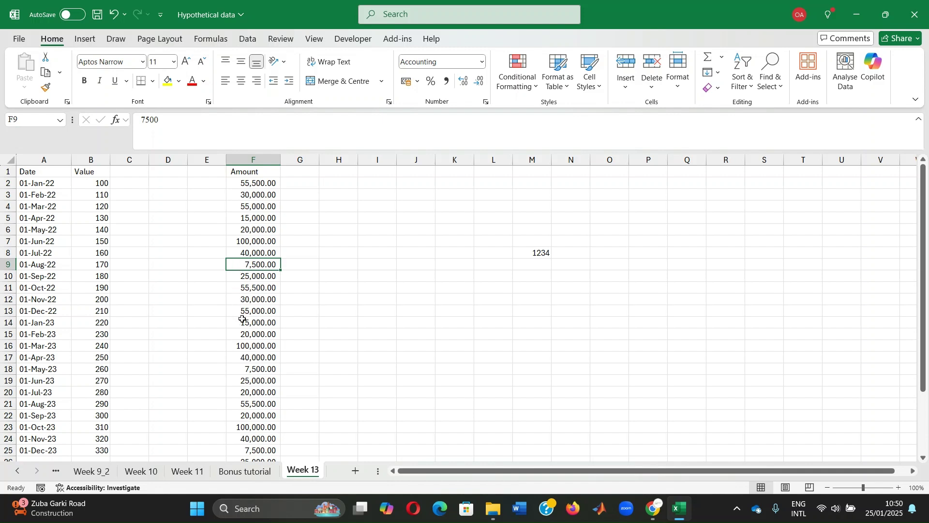
{"action": "left_click", "coordinate": [241, 196]}
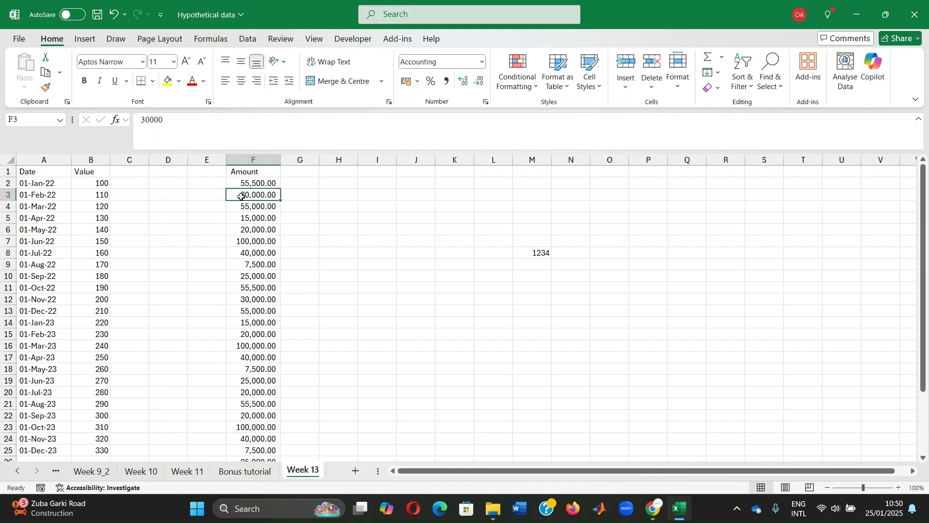
{"action": "left_click", "coordinate": [141, 121]}
{"action": "type", "text": "-"}
{"action": "key", "text": "Return"}
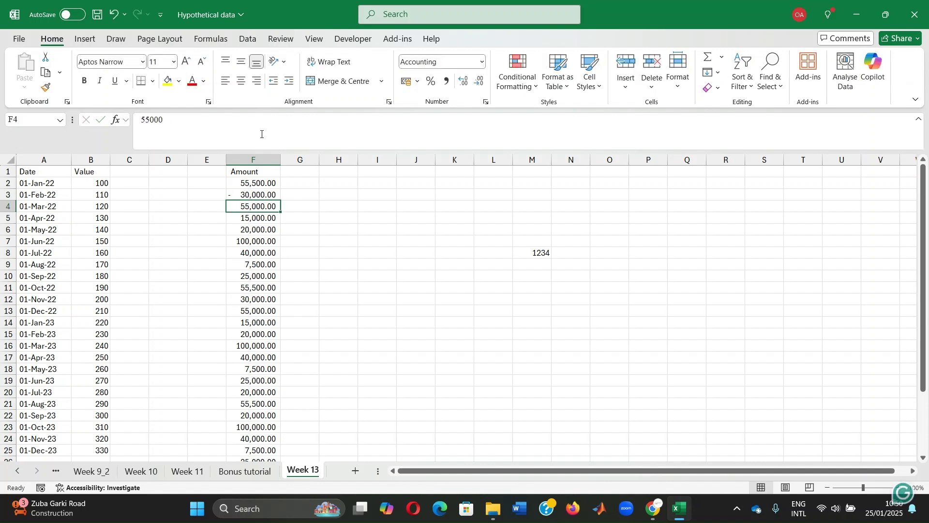
Make the 20,000 in F22 and the 7,500 in F18 negative as well
{"action": "left_click", "coordinate": [248, 415]}
{"action": "double_click", "coordinate": [247, 414]}
{"action": "type", "text": "-"}
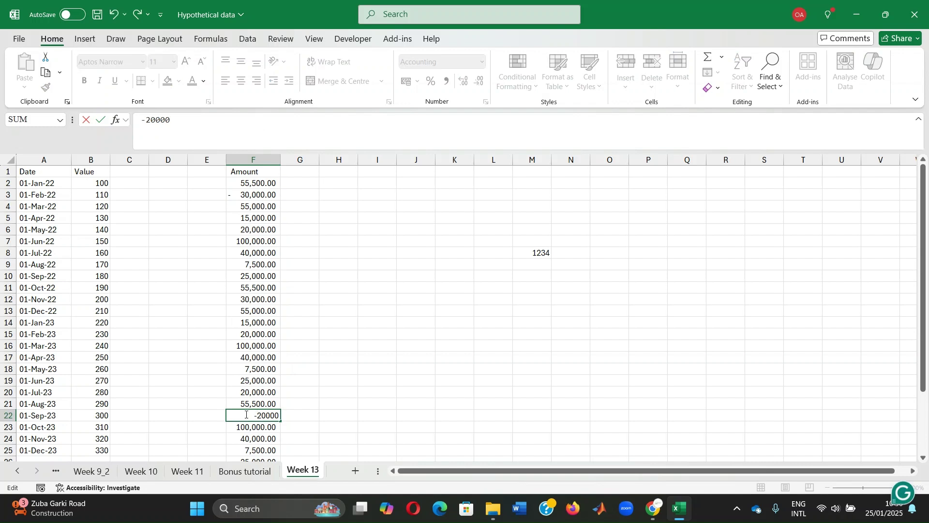
{"action": "key", "text": "Return"}
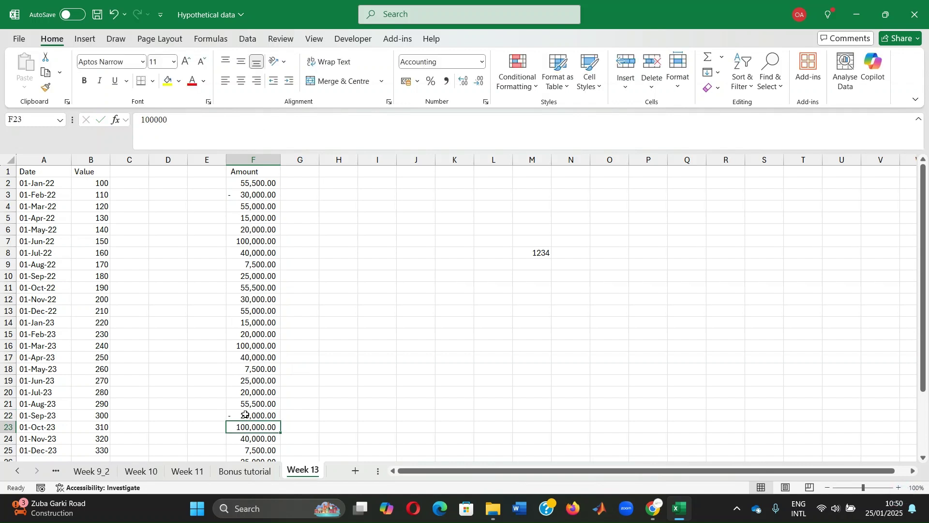
{"action": "left_click", "coordinate": [250, 368]}
{"action": "double_click", "coordinate": [251, 369]}
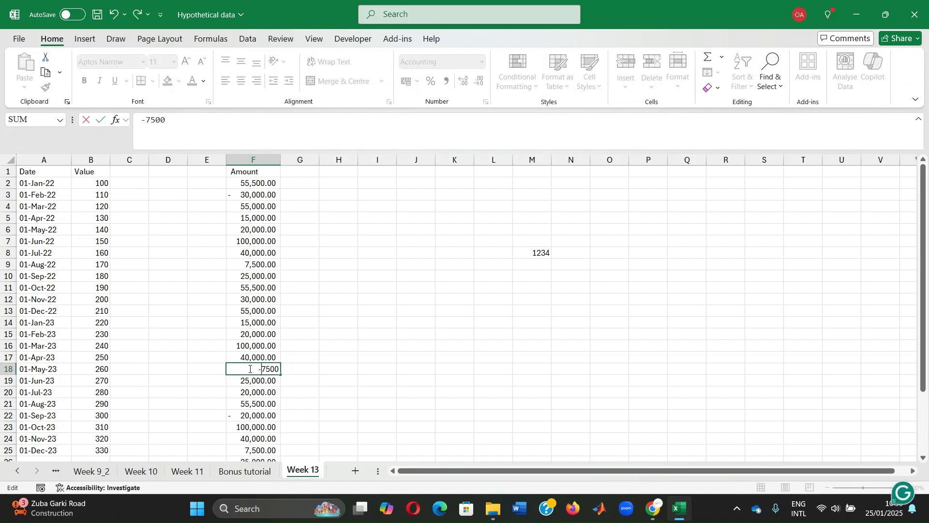
{"action": "type", "text": "-"}
{"action": "key", "text": "Return"}
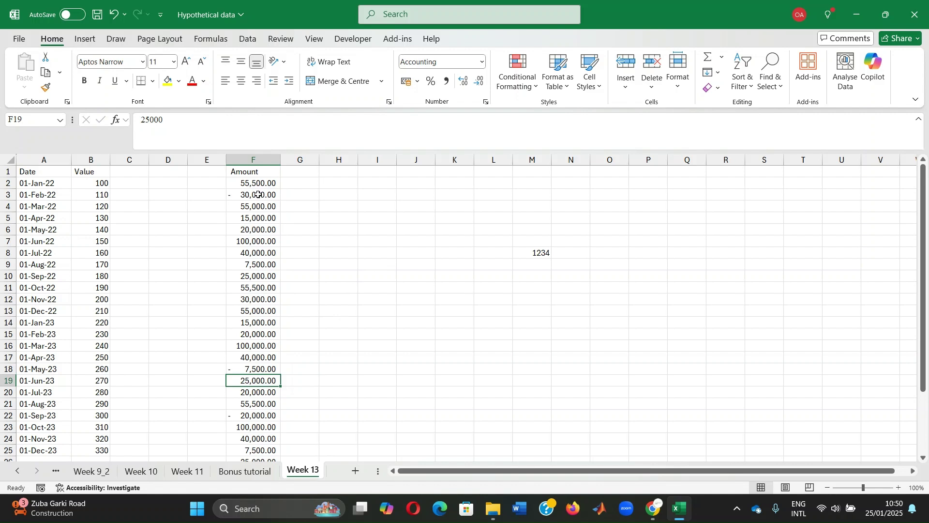
{"action": "left_click", "coordinate": [249, 159]}
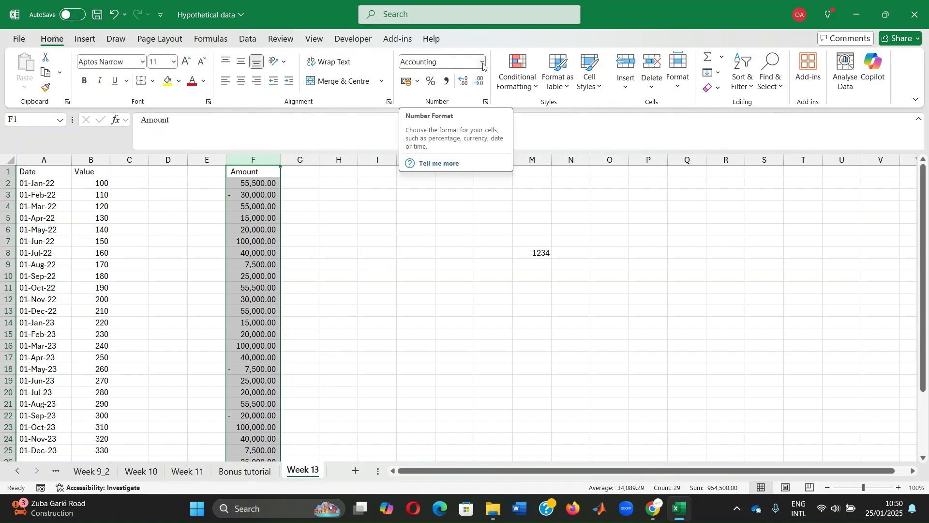
Give column F a Number format with 2 decimals and negatives shown in red
{"action": "left_click", "coordinate": [488, 101]}
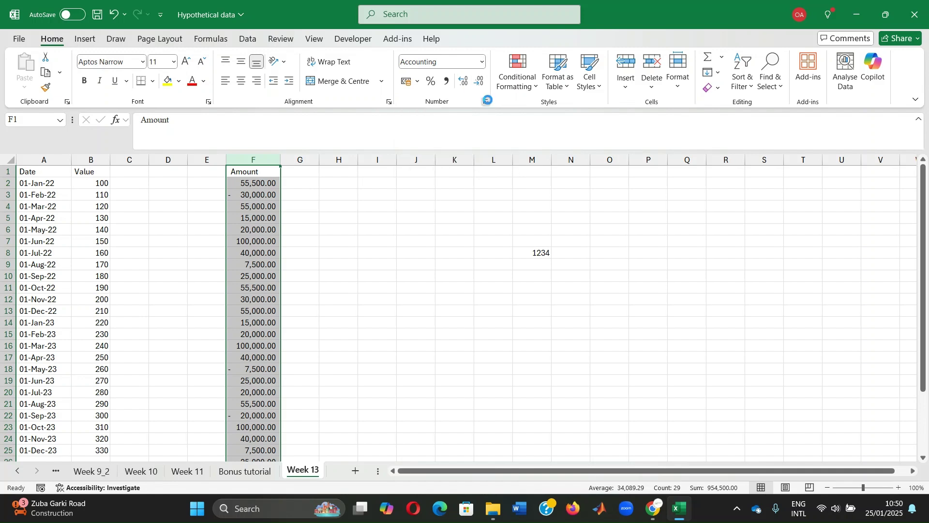
{"action": "left_click", "coordinate": [376, 102]}
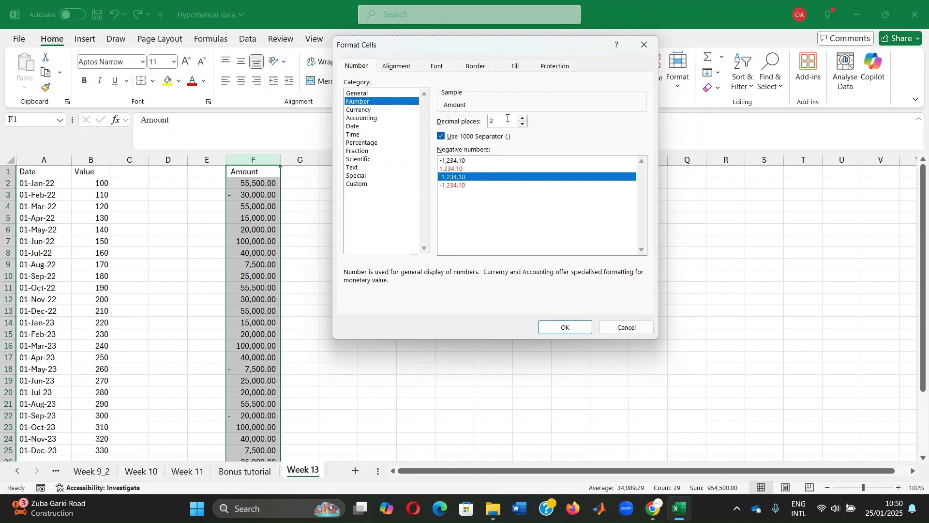
{"action": "left_click", "coordinate": [521, 124]}
{"action": "left_click", "coordinate": [522, 118]}
{"action": "left_click", "coordinate": [452, 185]}
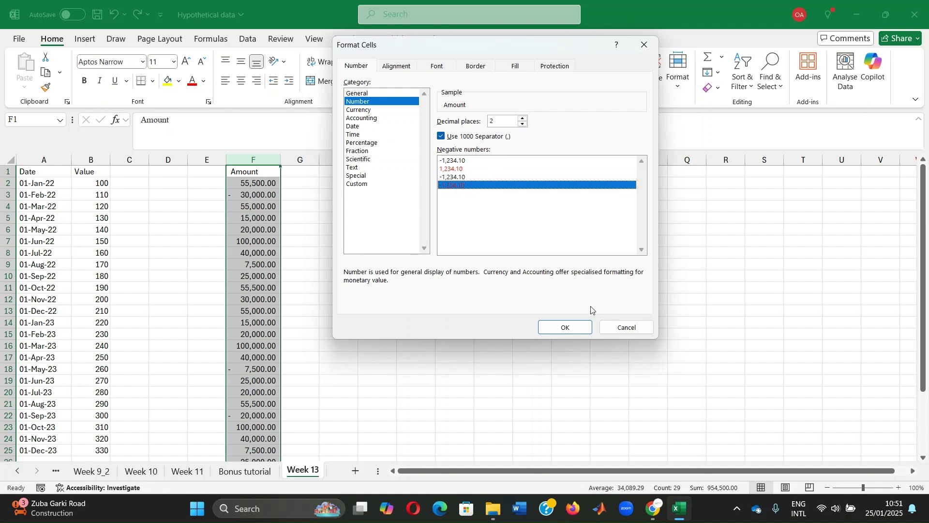
{"action": "left_click", "coordinate": [578, 330]}
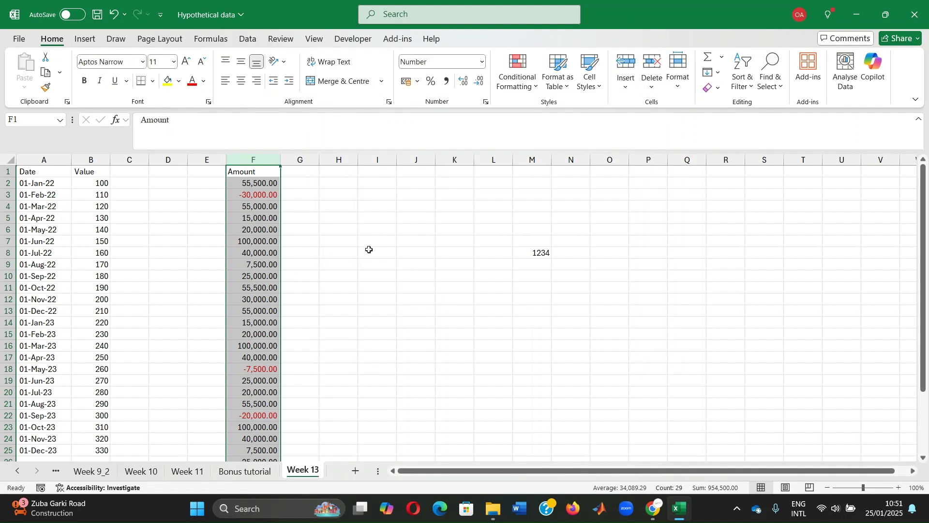
{"action": "left_click", "coordinate": [369, 250]}
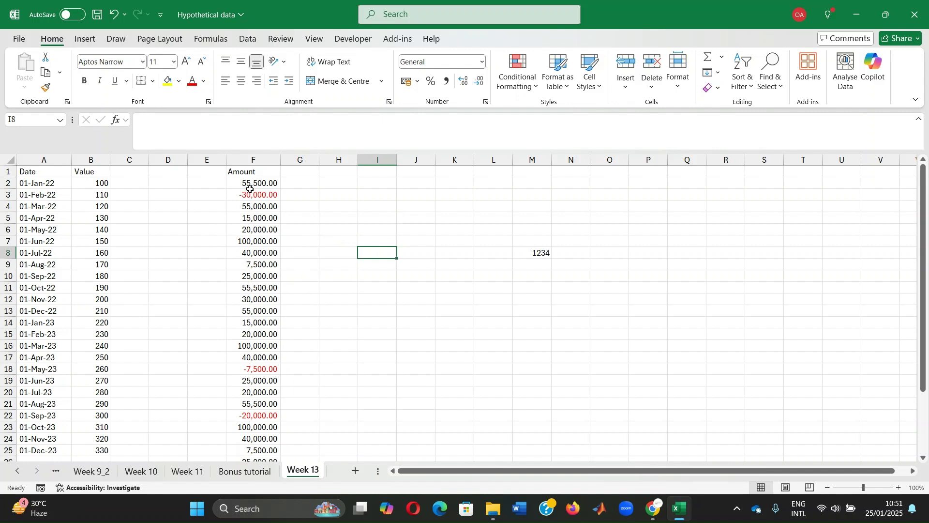
Format F2:F8 as Currency with the Nigerian naira (₦) symbol
{"action": "left_click_drag", "start_coordinate": [251, 184], "coordinate": [262, 255]}
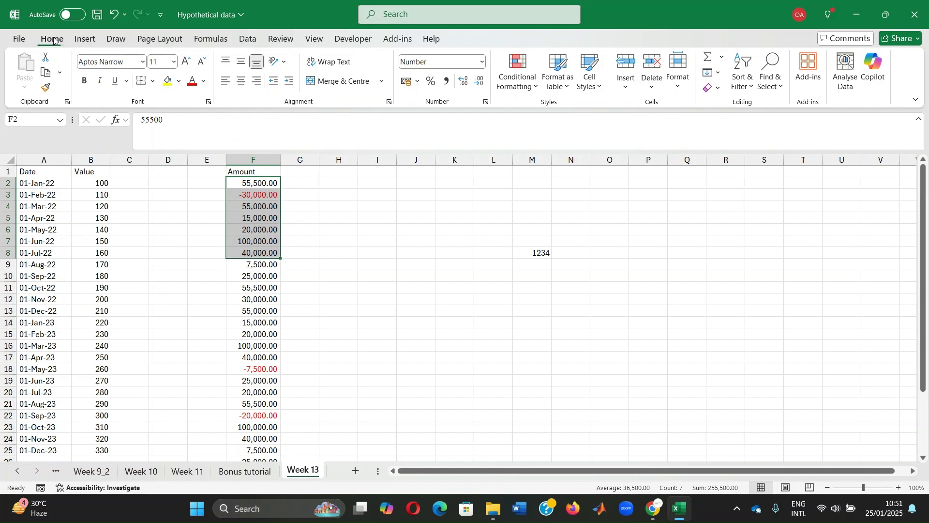
{"action": "left_click", "coordinate": [486, 103]}
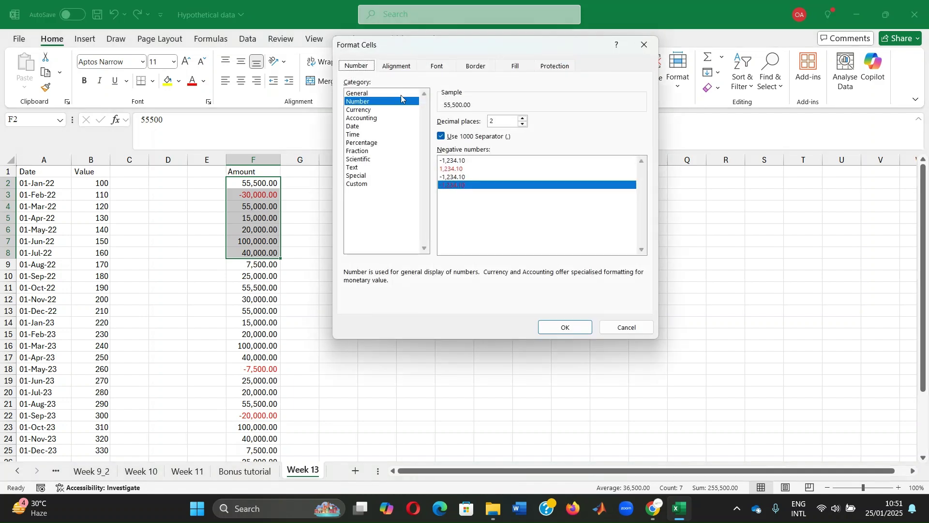
{"action": "left_click", "coordinate": [361, 111]}
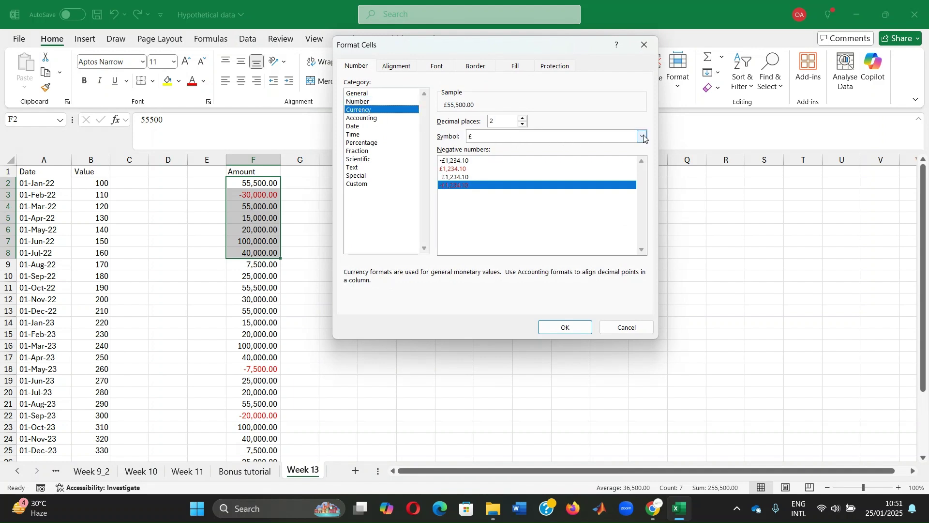
{"action": "left_click", "coordinate": [643, 137]}
{"action": "scroll", "coordinate": [588, 215], "scroll_direction": "down", "scroll_amount": 1}
{"action": "scroll", "coordinate": [588, 216], "scroll_direction": "down", "scroll_amount": 1}
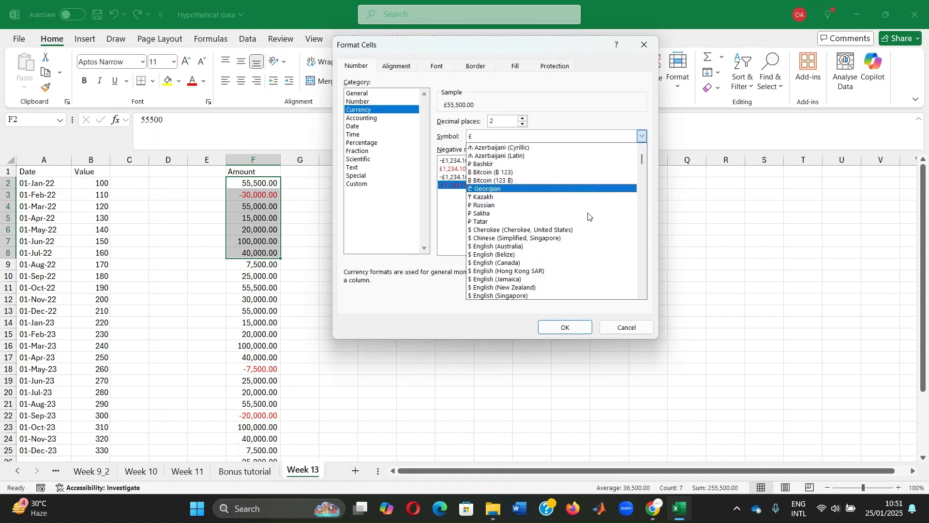
{"action": "scroll", "coordinate": [588, 216], "scroll_direction": "down", "scroll_amount": 7}
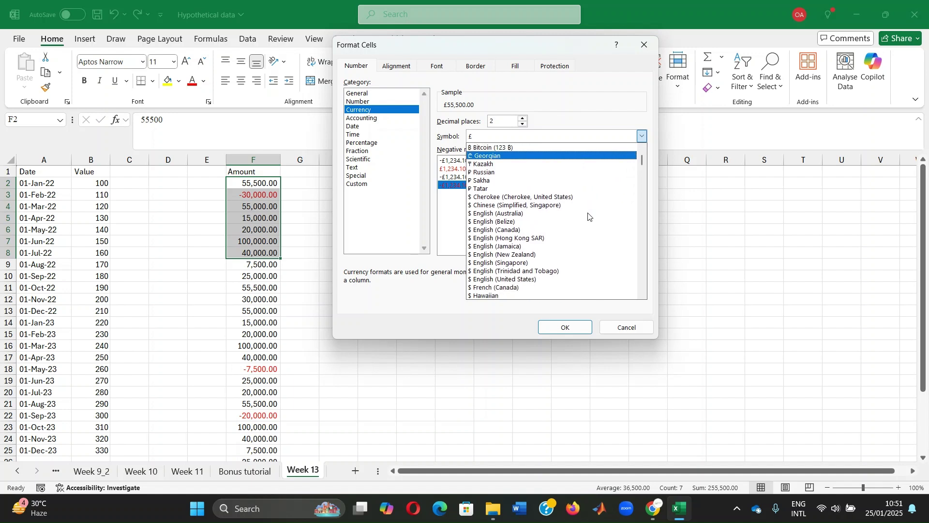
{"action": "scroll", "coordinate": [588, 217], "scroll_direction": "down", "scroll_amount": 12}
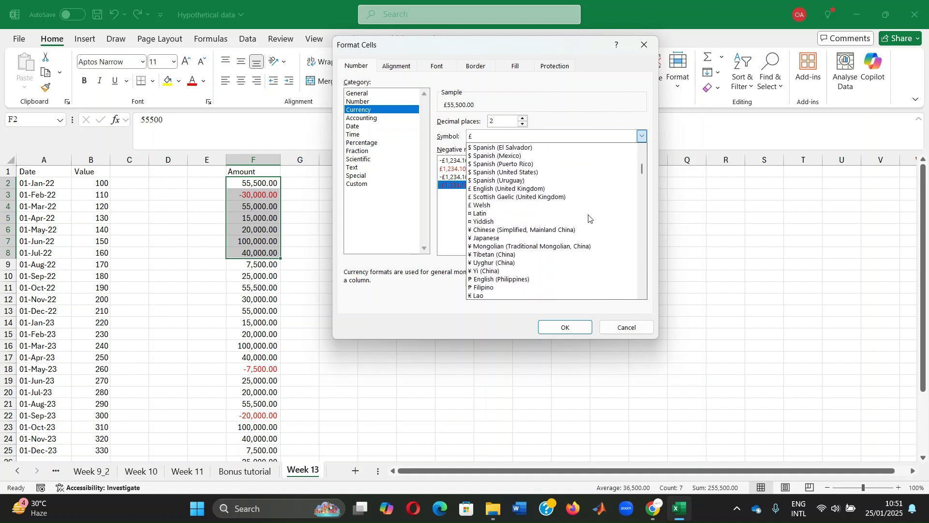
{"action": "scroll", "coordinate": [589, 216], "scroll_direction": "down", "scroll_amount": 2}
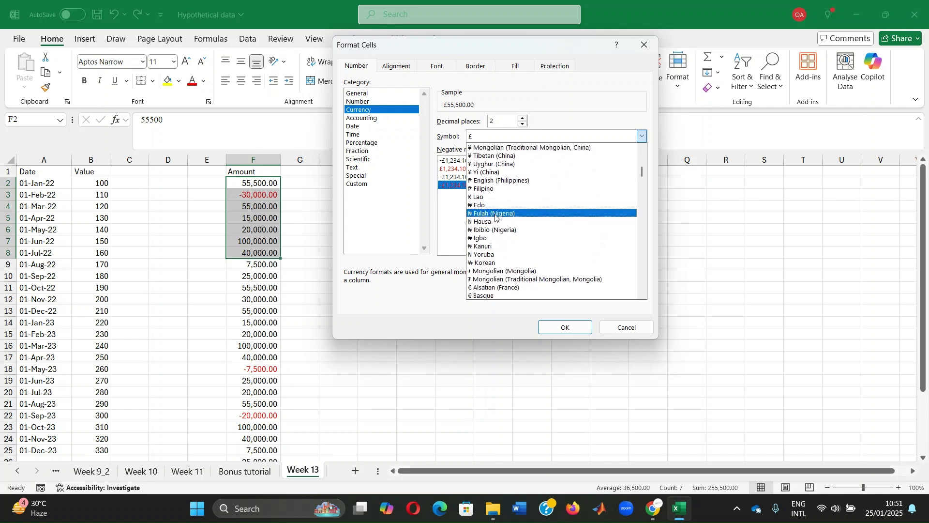
{"action": "left_click", "coordinate": [495, 214]}
{"action": "left_click", "coordinate": [560, 328]}
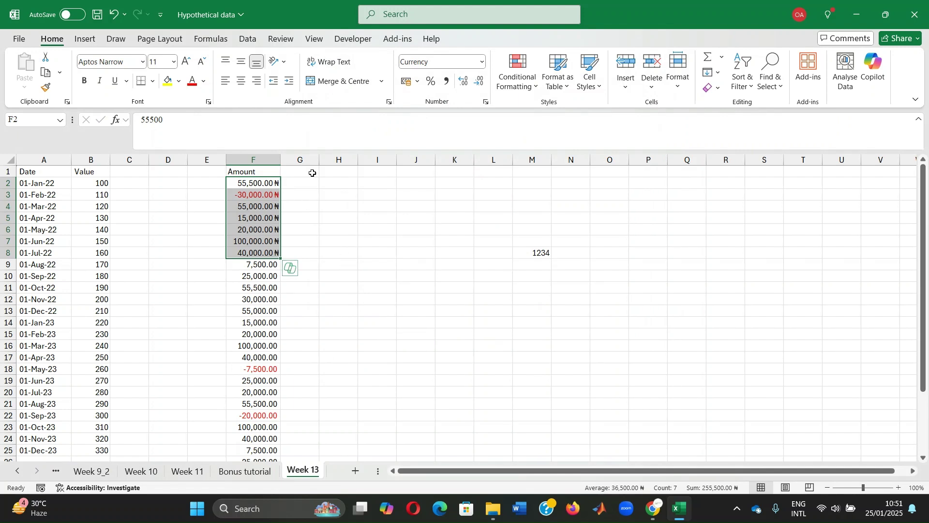
Apply Currency to F10:F15 with the ₦ Edo symbol, e.g. ₦25,000.00
{"action": "left_click_drag", "start_coordinate": [247, 272], "coordinate": [254, 333]}
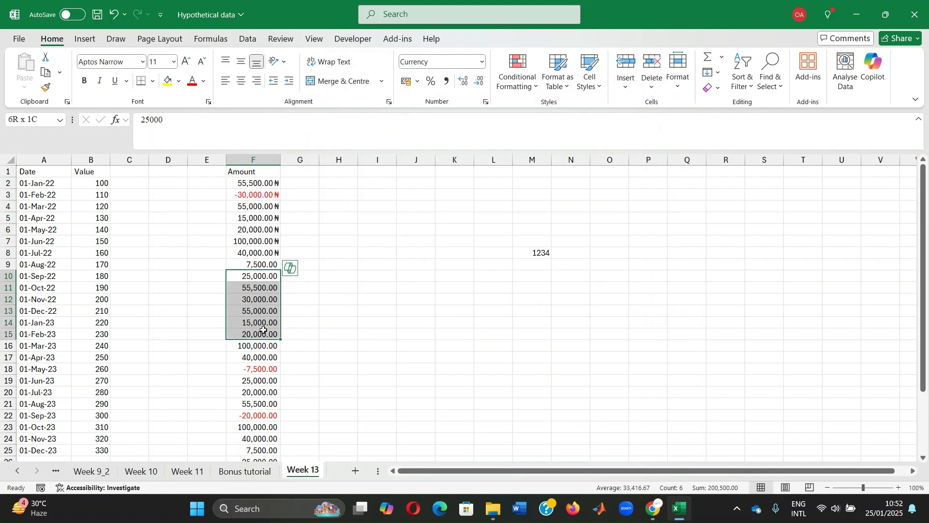
{"action": "left_click", "coordinate": [482, 62]}
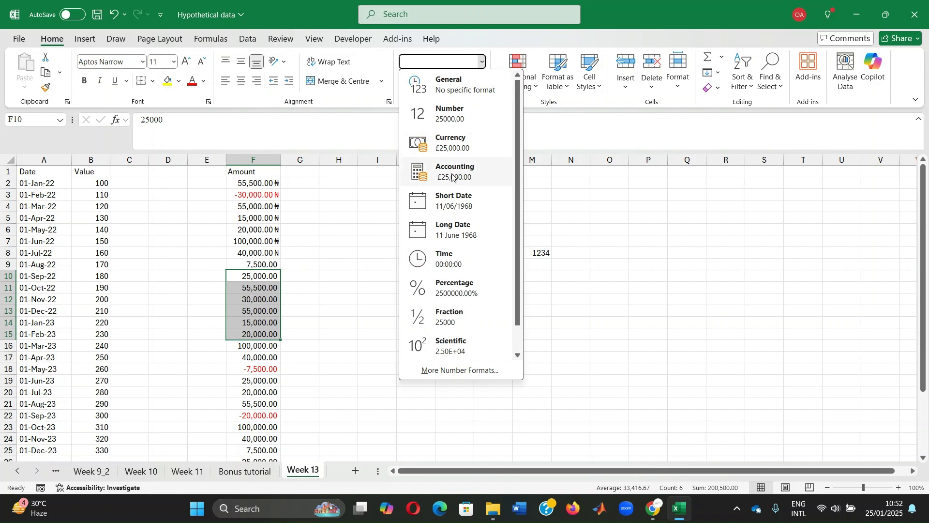
{"action": "left_click", "coordinate": [450, 145]}
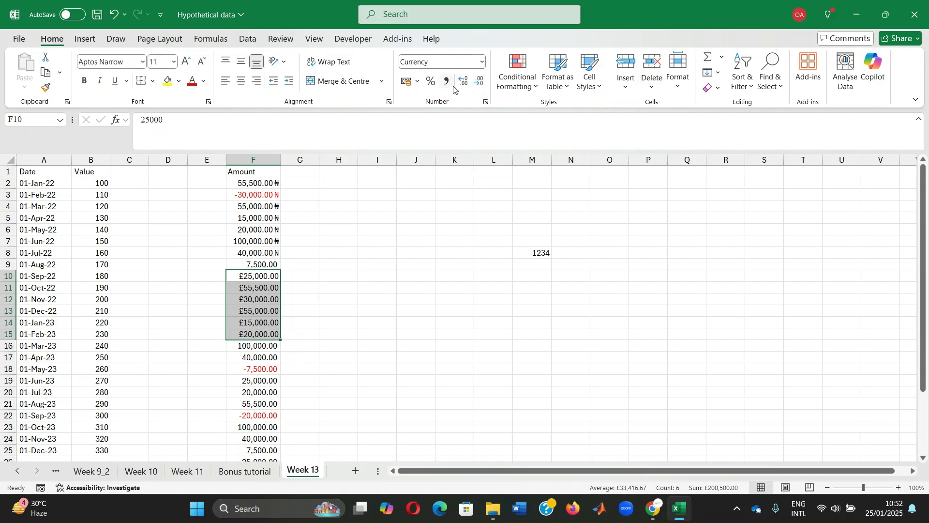
{"action": "left_click", "coordinate": [486, 103]}
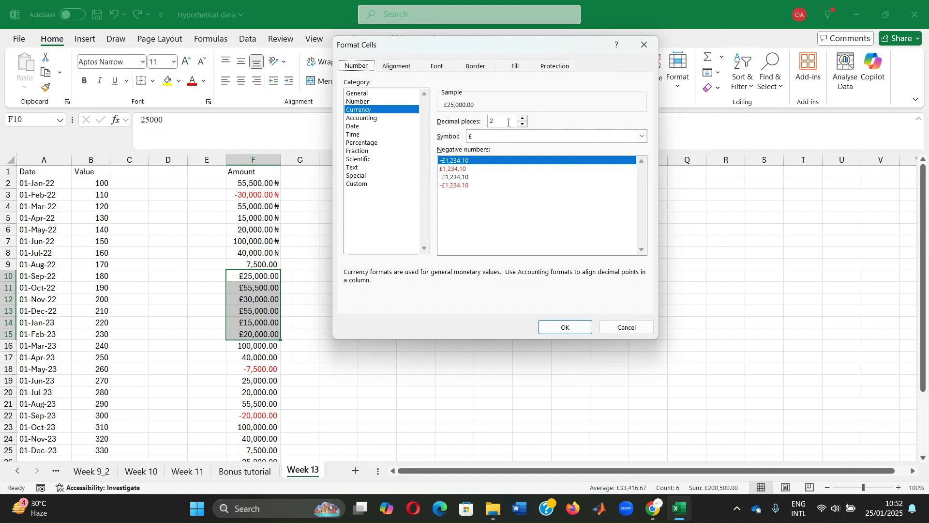
{"action": "left_click", "coordinate": [643, 136]}
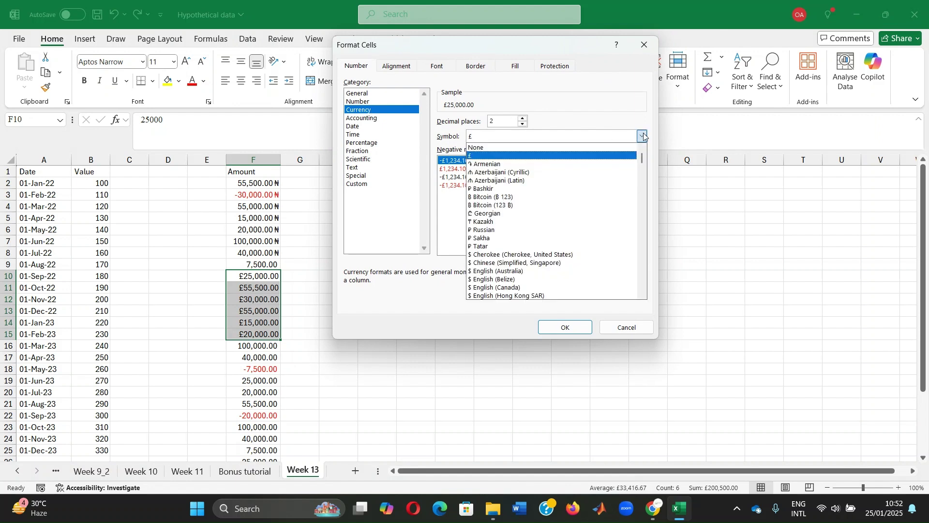
{"action": "scroll", "coordinate": [544, 236], "scroll_direction": "down", "scroll_amount": 5}
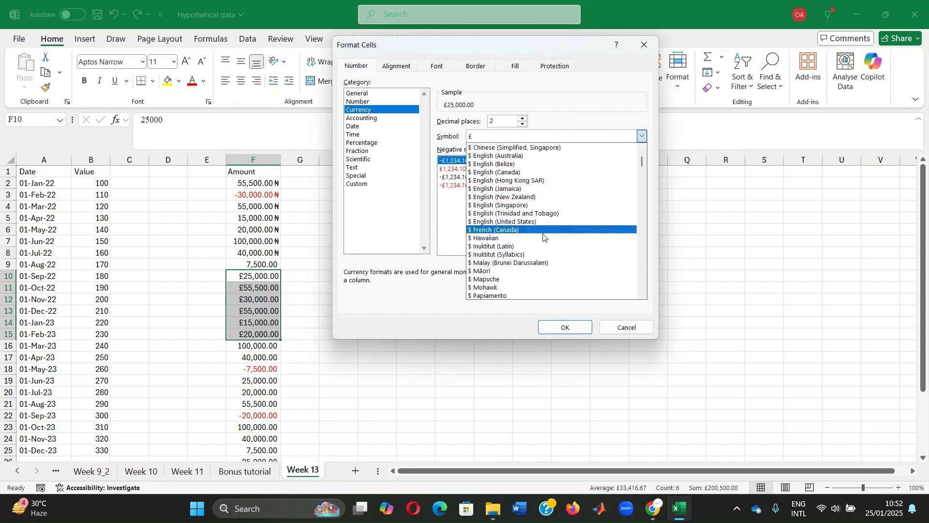
{"action": "scroll", "coordinate": [545, 236], "scroll_direction": "down", "scroll_amount": 10}
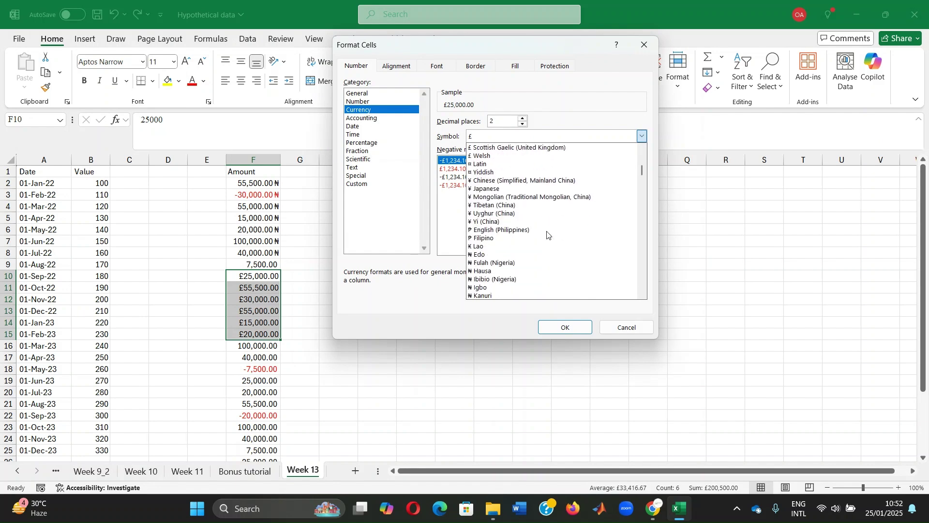
{"action": "scroll", "coordinate": [547, 235], "scroll_direction": "down", "scroll_amount": 1}
{"action": "left_click", "coordinate": [488, 215]}
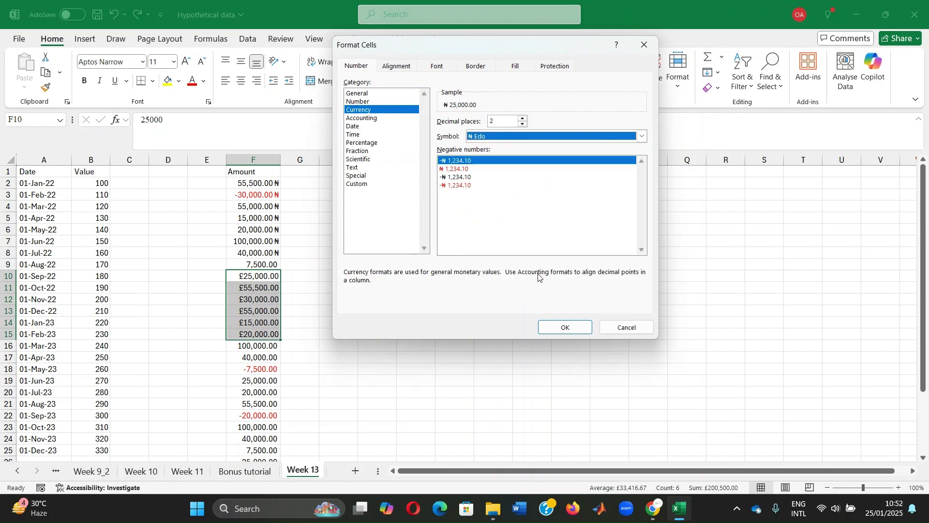
{"action": "left_click", "coordinate": [578, 328]}
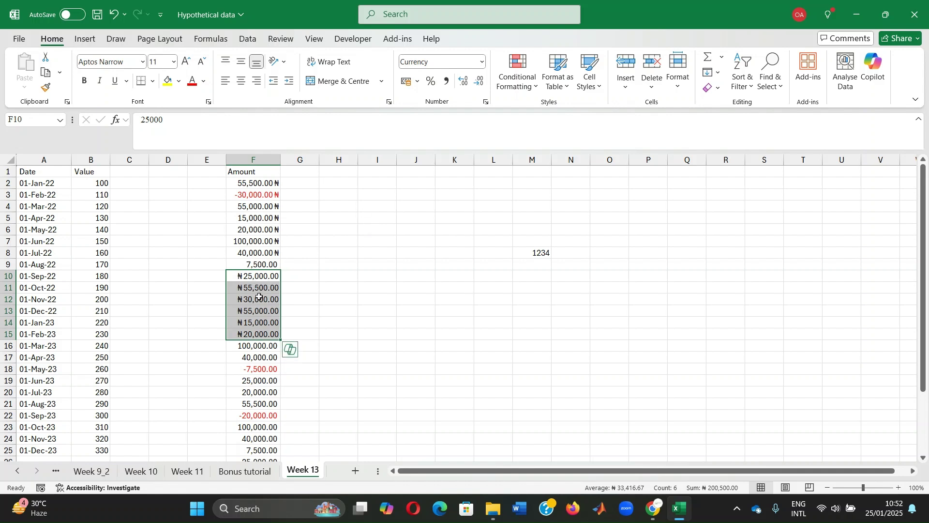
Format F2:F9 as Currency with the ₦ Edo symbol placed before the amount
{"action": "left_click", "coordinate": [376, 275]}
{"action": "left_click_drag", "start_coordinate": [247, 184], "coordinate": [250, 263]}
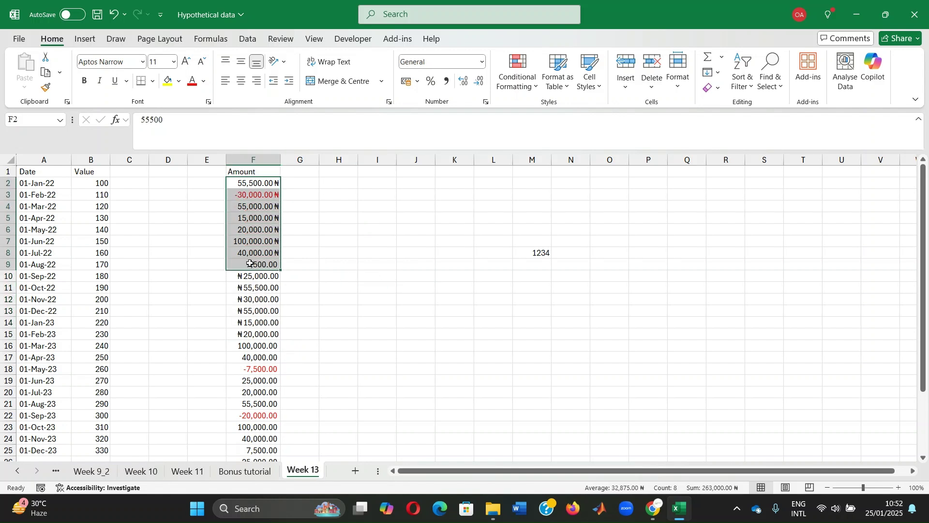
{"action": "left_click", "coordinate": [485, 101]}
{"action": "left_click", "coordinate": [358, 102]}
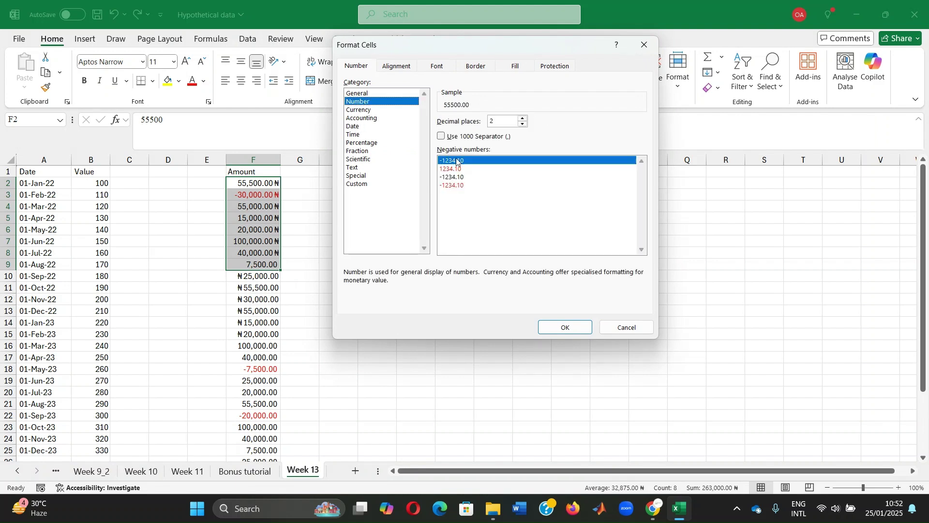
{"action": "left_click", "coordinate": [360, 118]}
{"action": "left_click", "coordinate": [359, 110]}
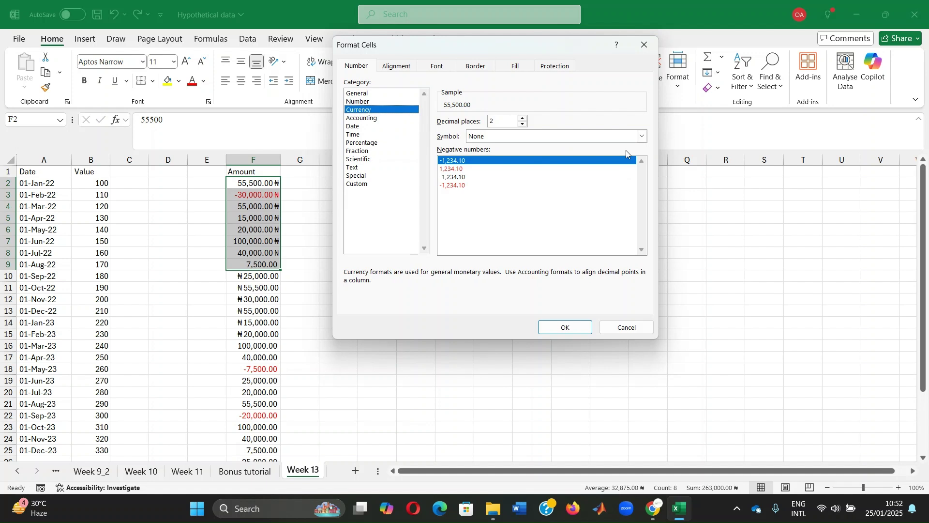
{"action": "left_click", "coordinate": [643, 136]}
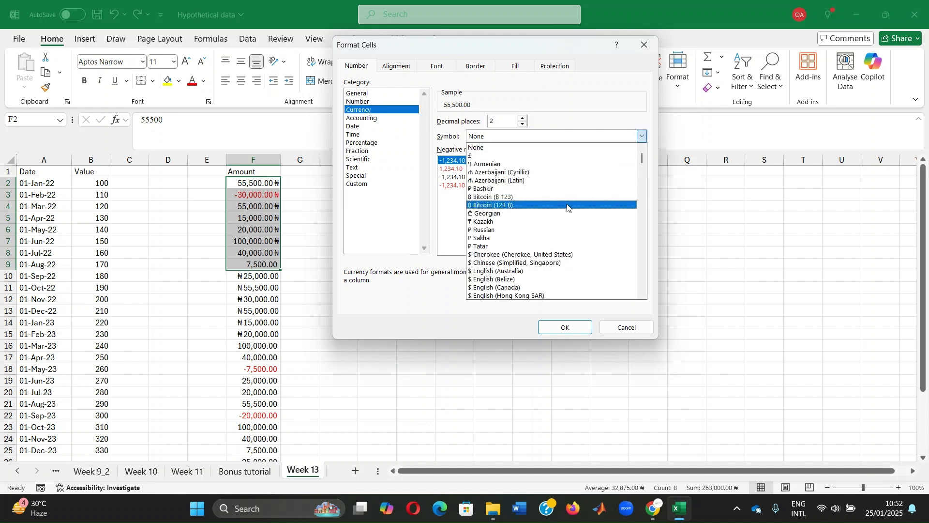
{"action": "scroll", "coordinate": [586, 208], "scroll_direction": "down", "scroll_amount": 5}
{"action": "scroll", "coordinate": [587, 209], "scroll_direction": "down", "scroll_amount": 10}
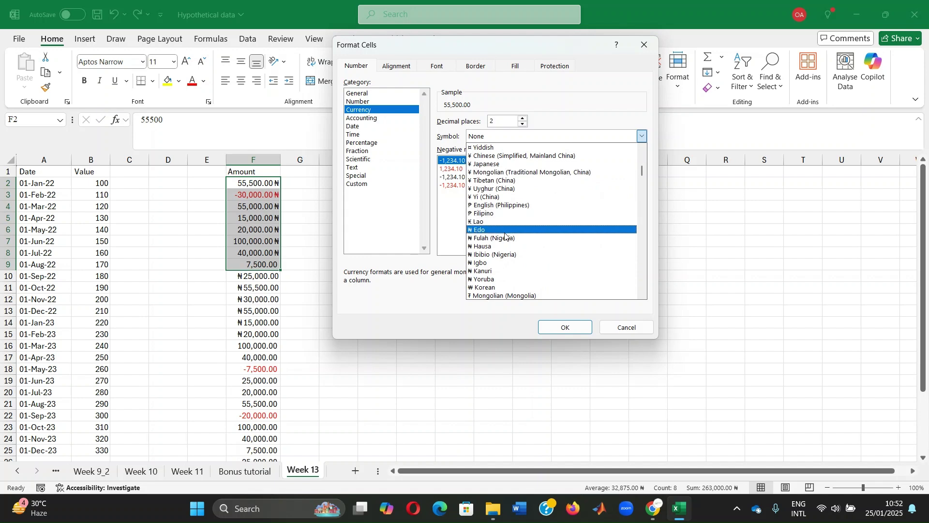
{"action": "left_click", "coordinate": [583, 230]}
{"action": "left_click", "coordinate": [565, 327]}
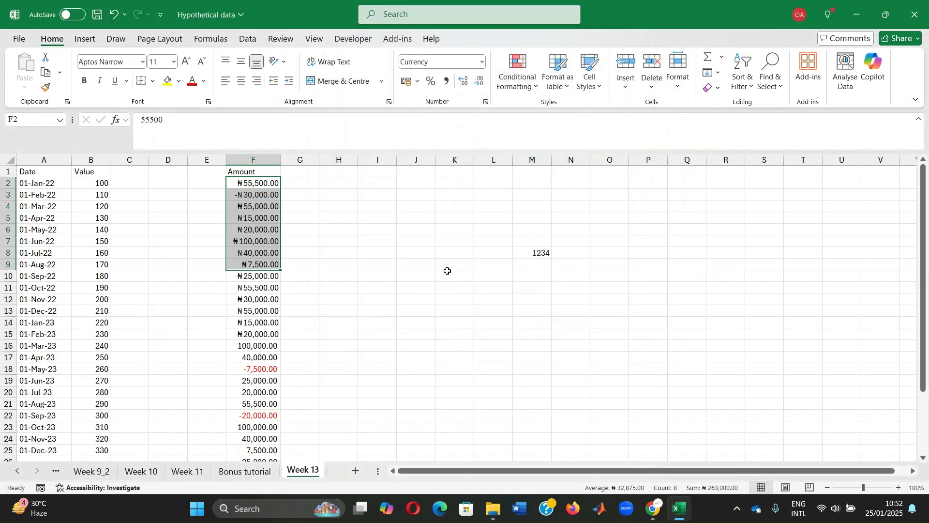
{"action": "left_click", "coordinate": [426, 217]}
Try Currency on F3, cancel Format Cells, and undo the accidental £ change
{"action": "left_click", "coordinate": [249, 197]}
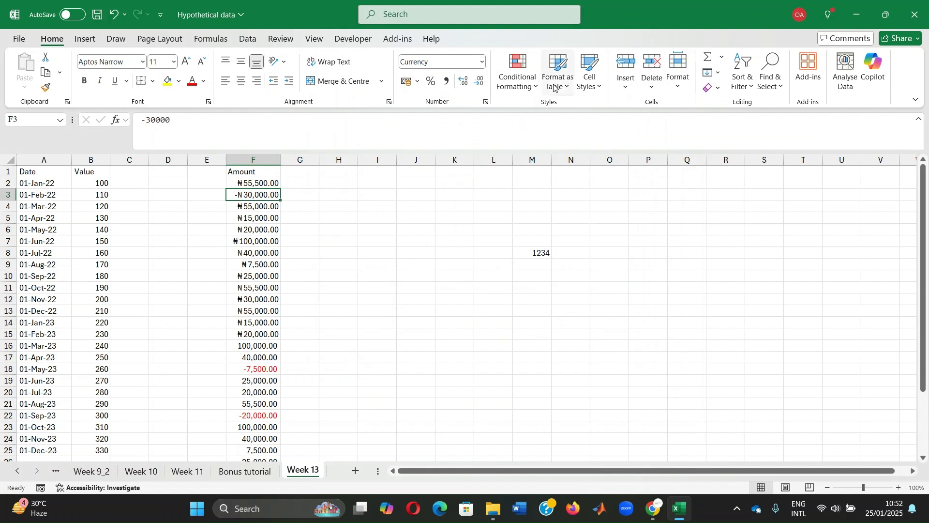
{"action": "left_click", "coordinate": [483, 62]}
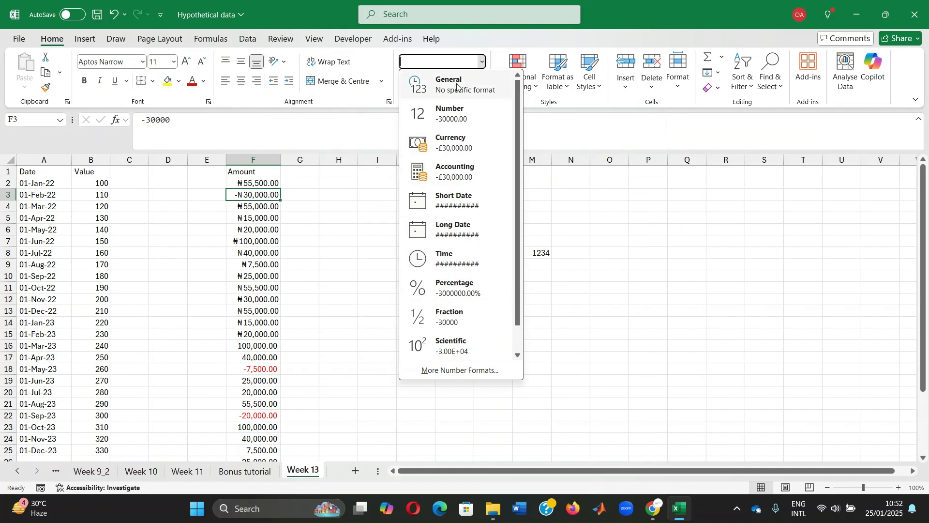
{"action": "left_click", "coordinate": [458, 142]}
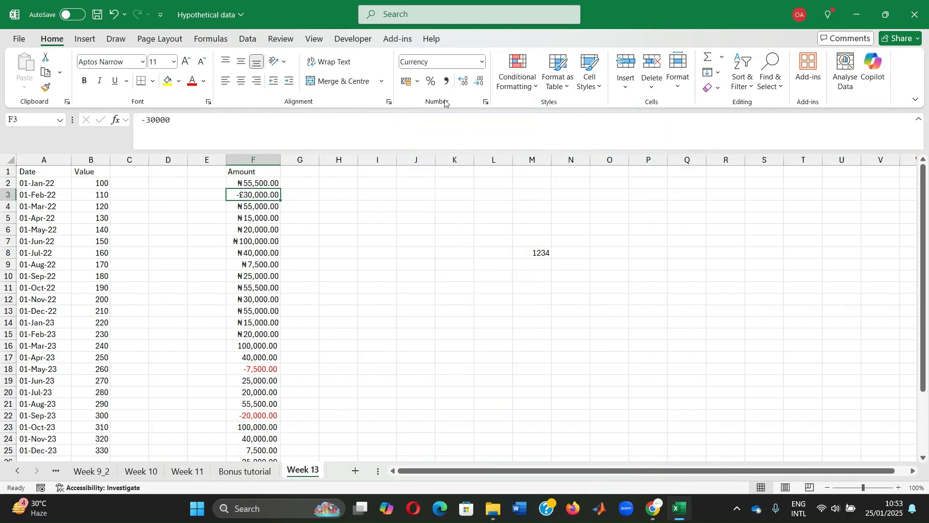
{"action": "left_click", "coordinate": [486, 101]}
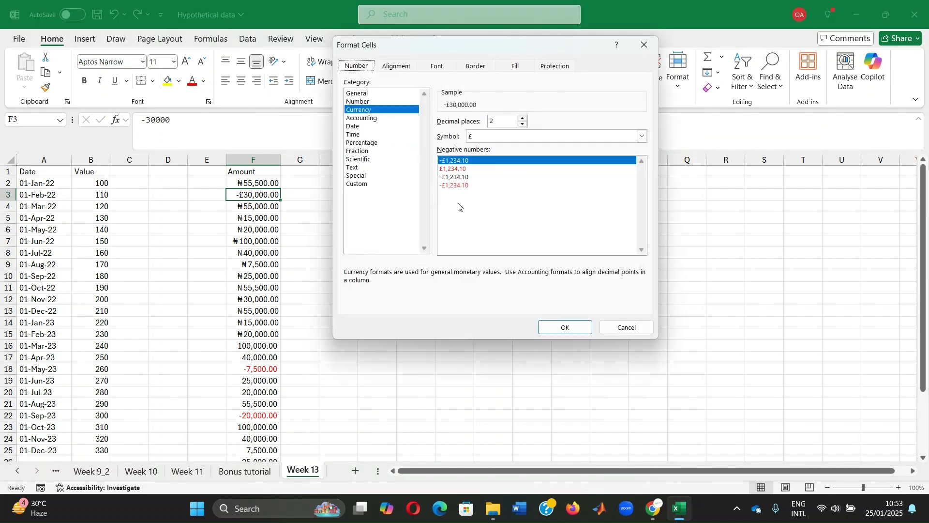
{"action": "left_click", "coordinate": [614, 330]}
{"action": "left_click", "coordinate": [450, 368]}
{"action": "key", "text": "ctrl+z"}
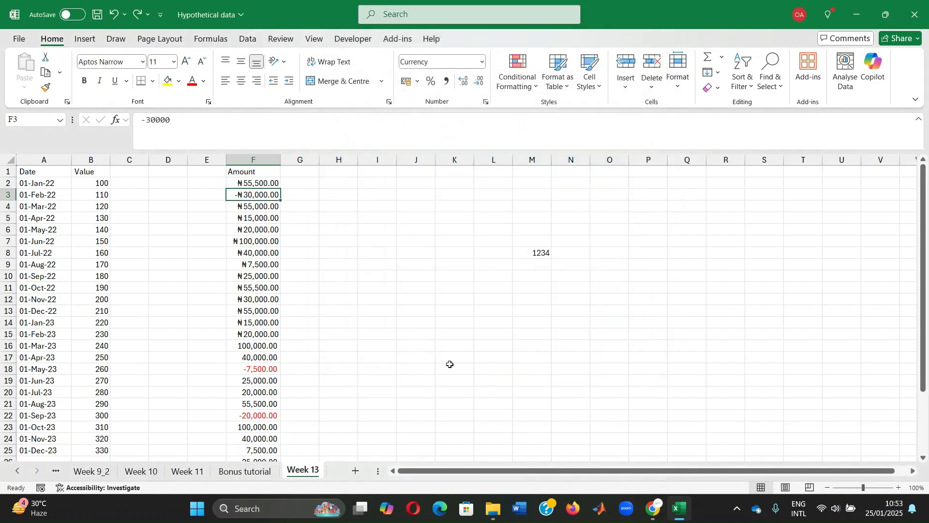
Give F3 the red -₦ 1,234.10 negative-number style
{"action": "left_click", "coordinate": [358, 220]}
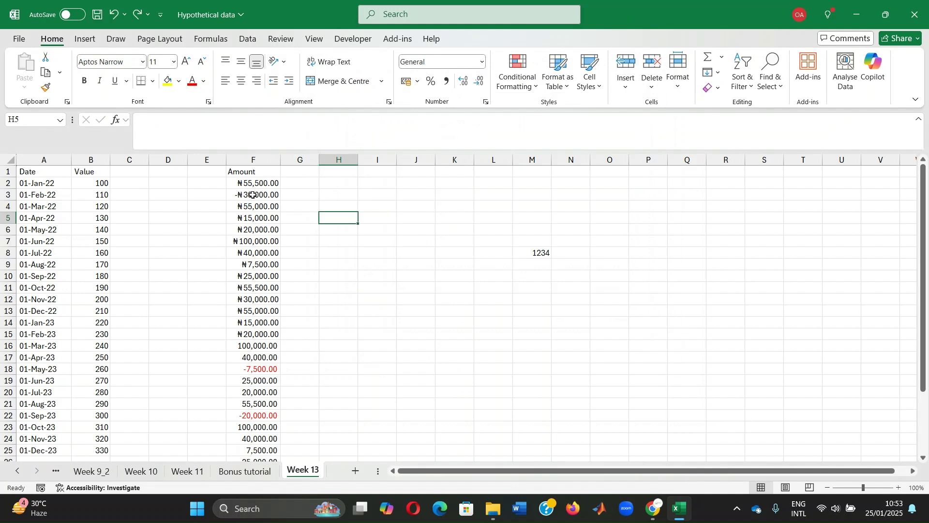
{"action": "left_click", "coordinate": [247, 194]}
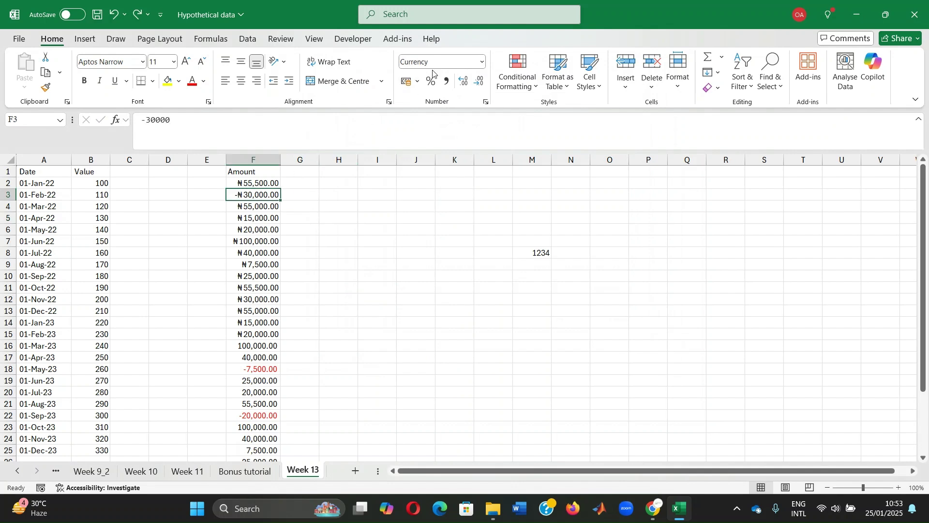
{"action": "left_click", "coordinate": [486, 102]}
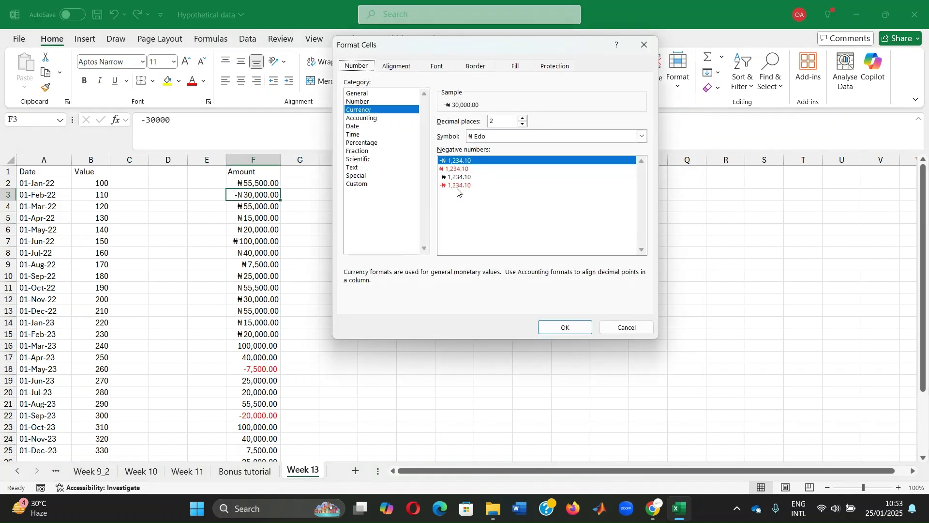
{"action": "left_click", "coordinate": [460, 186]}
{"action": "left_click", "coordinate": [565, 328]}
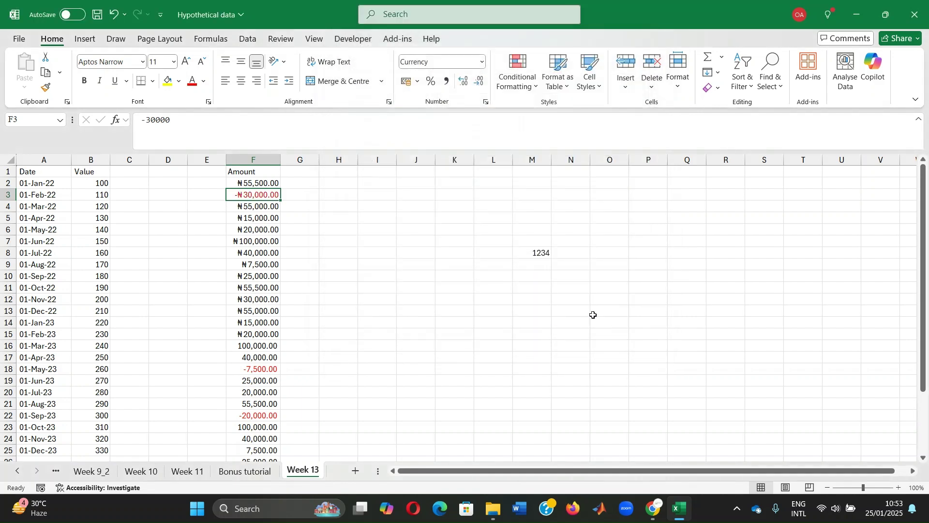
{"action": "left_click", "coordinate": [403, 268]}
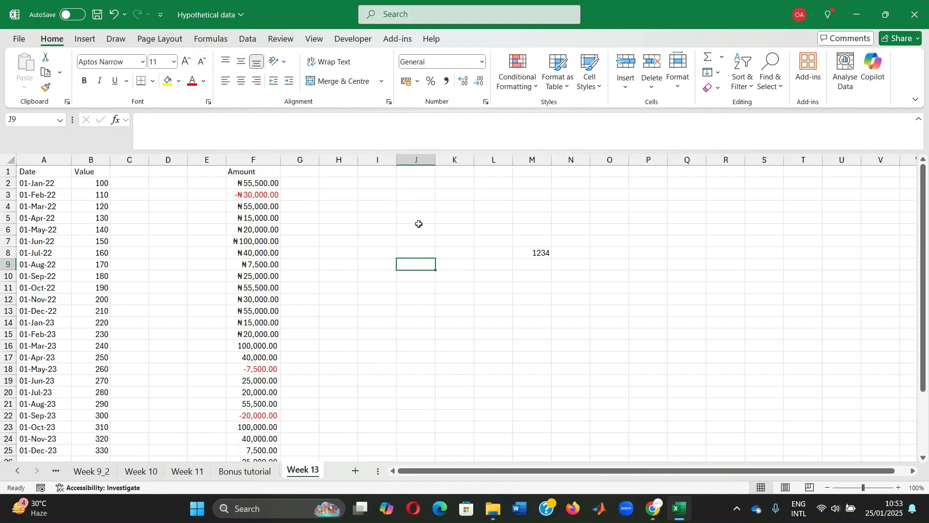
Look through the Currency symbol list in Format Cells, then cancel without changes
{"action": "left_click", "coordinate": [485, 102]}
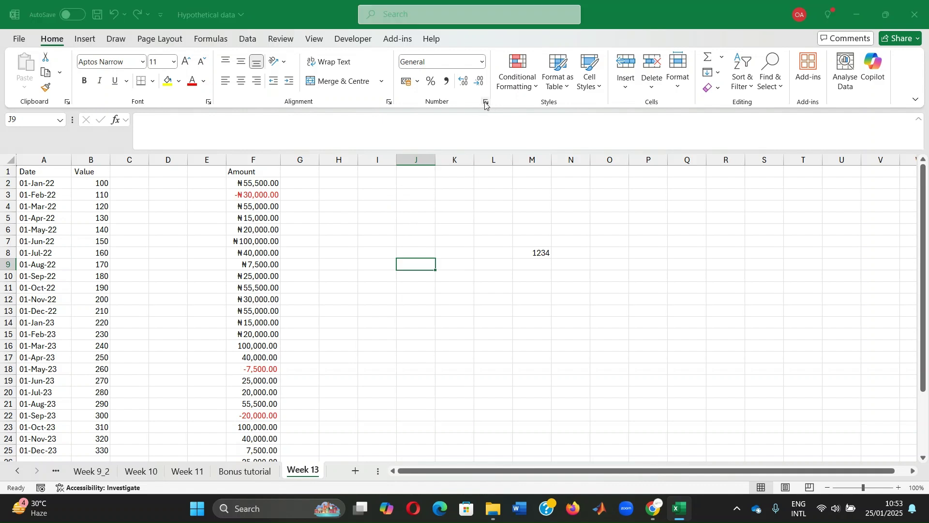
{"action": "left_click", "coordinate": [362, 111]}
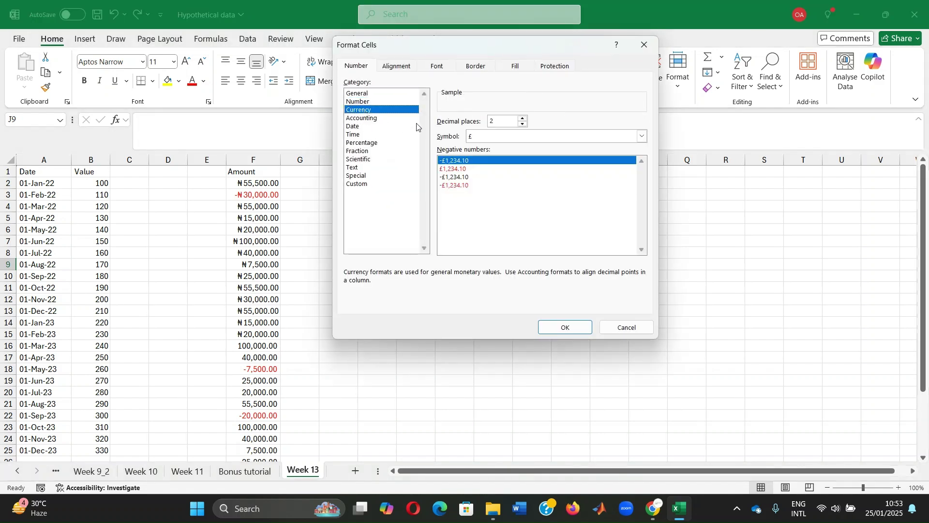
{"action": "left_click", "coordinate": [640, 137]}
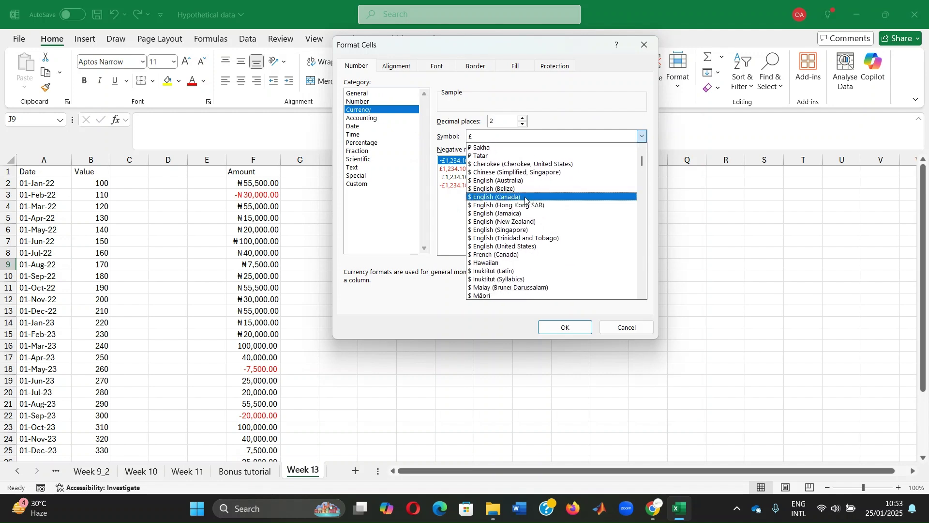
{"action": "left_click", "coordinate": [640, 47]}
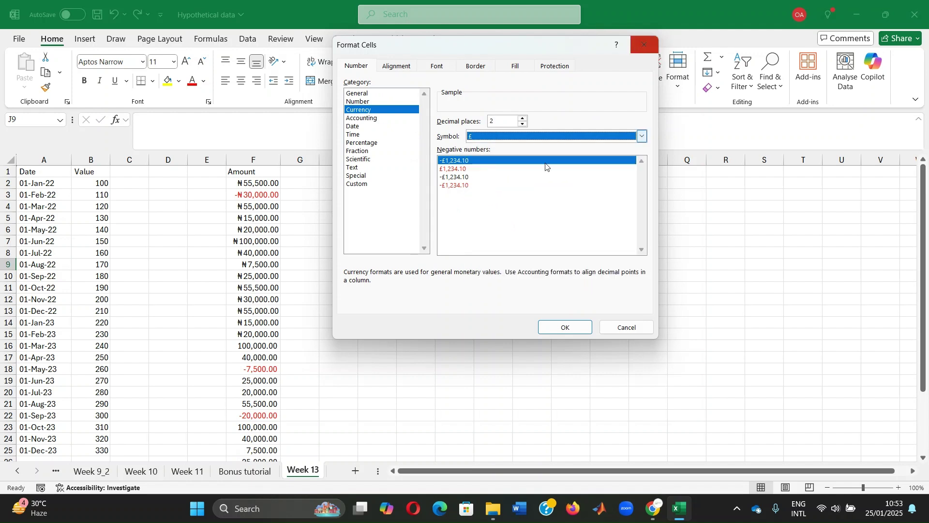
{"action": "left_click", "coordinate": [619, 329]}
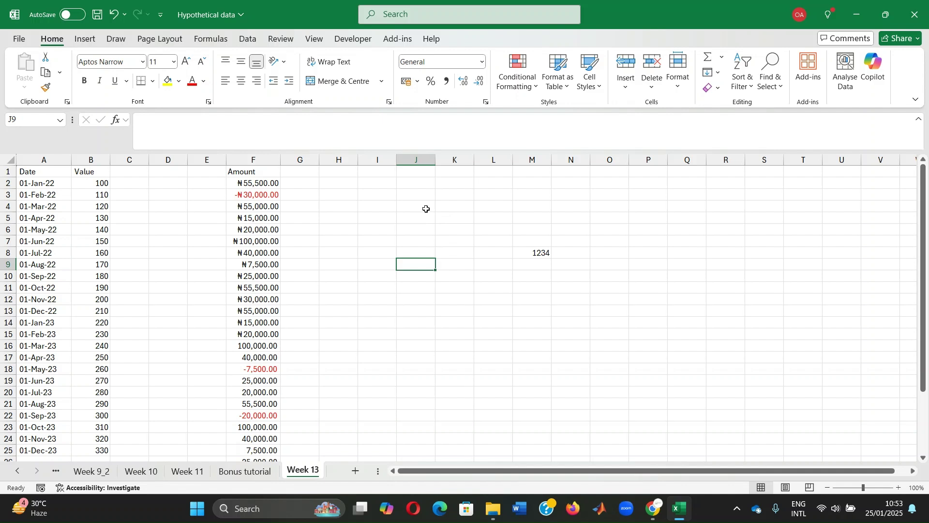
Enter 0.05, 0.10, 0.12, 0.20, 0.02, 0.30 and 0.60 down J5:J11, then select them
{"action": "left_click", "coordinate": [417, 219]}
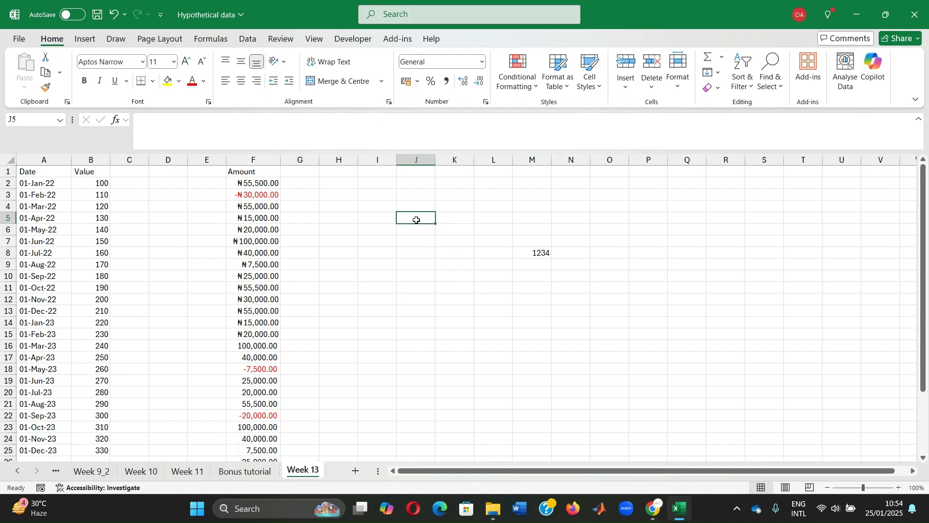
{"action": "type", "text": "0.05"}
{"action": "key", "text": "Return"}
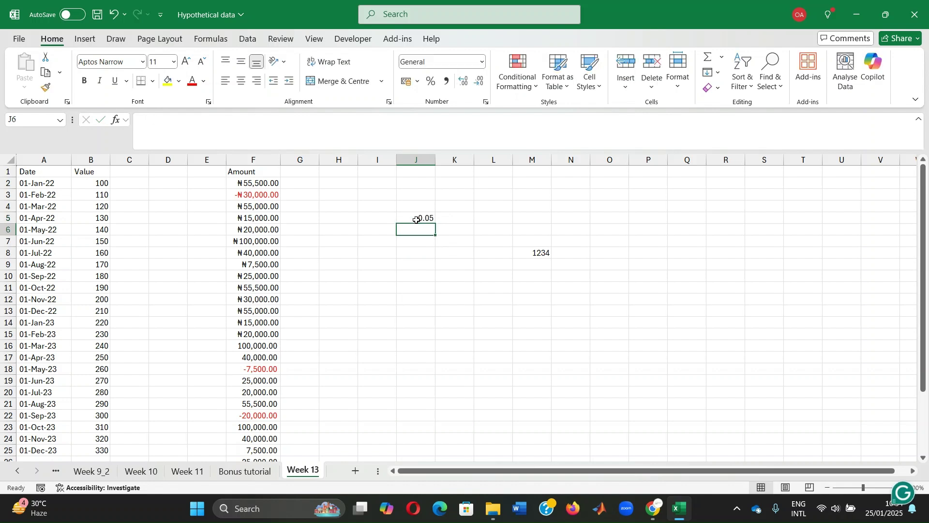
{"action": "type", "text": "0.10"}
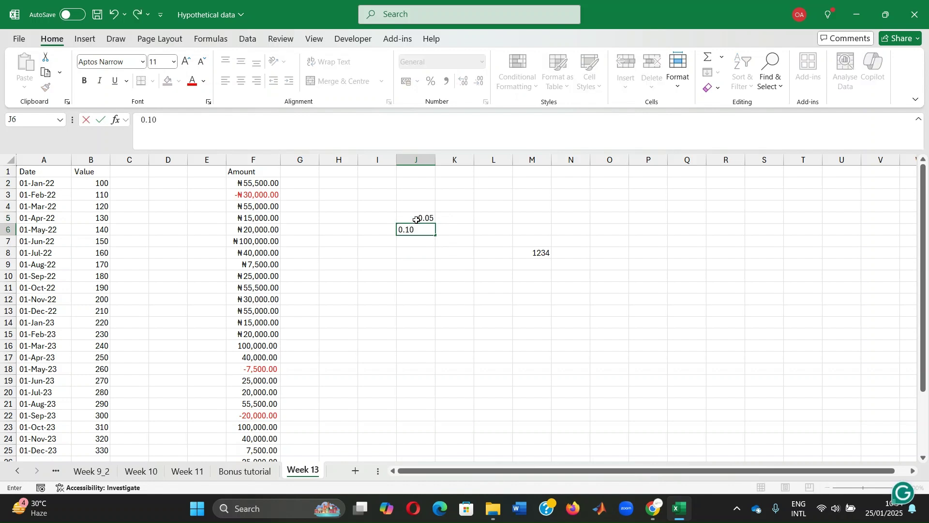
{"action": "key", "text": "Return"}
{"action": "type", "text": "0.12"}
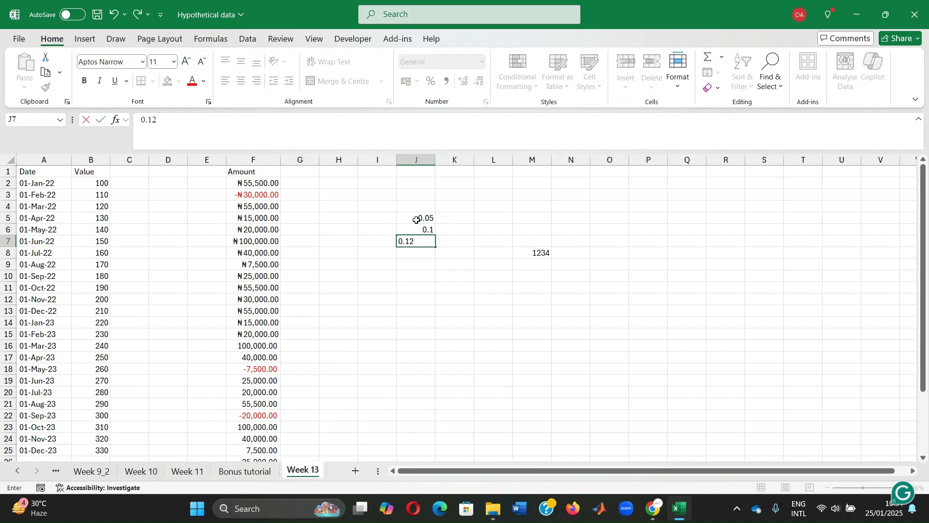
{"action": "key", "text": "Return"}
{"action": "type", "text": "0.20"}
{"action": "key", "text": "Return"}
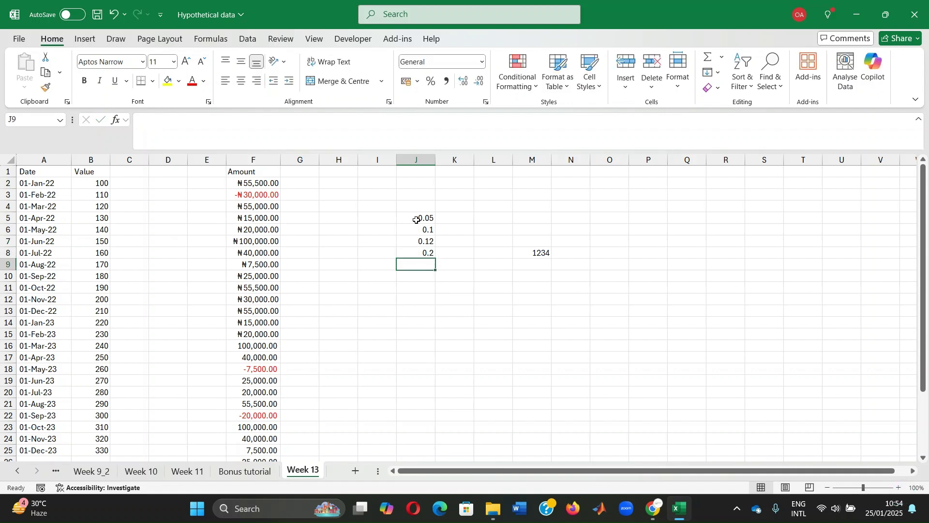
{"action": "type", "text": "0.0"}
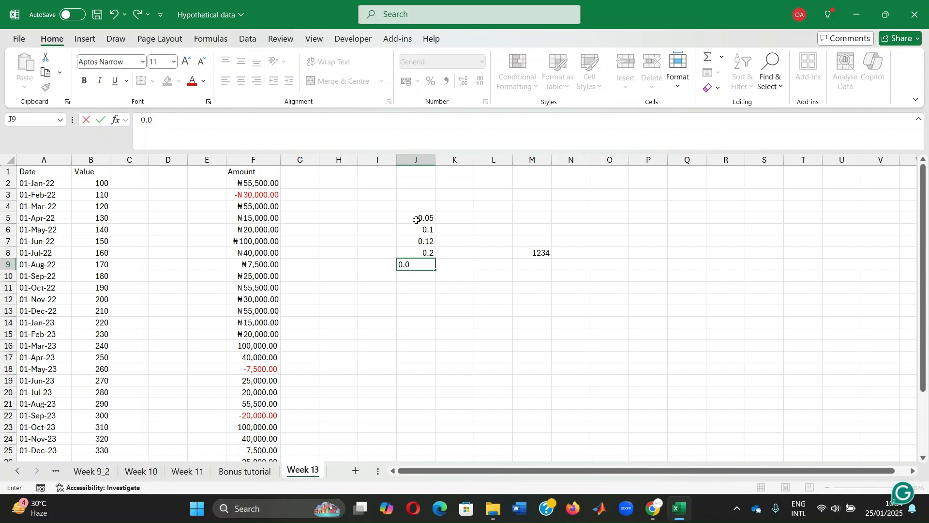
{"action": "type", "text": "2"}
{"action": "key", "text": "Return"}
{"action": "type", "text": "0.30"}
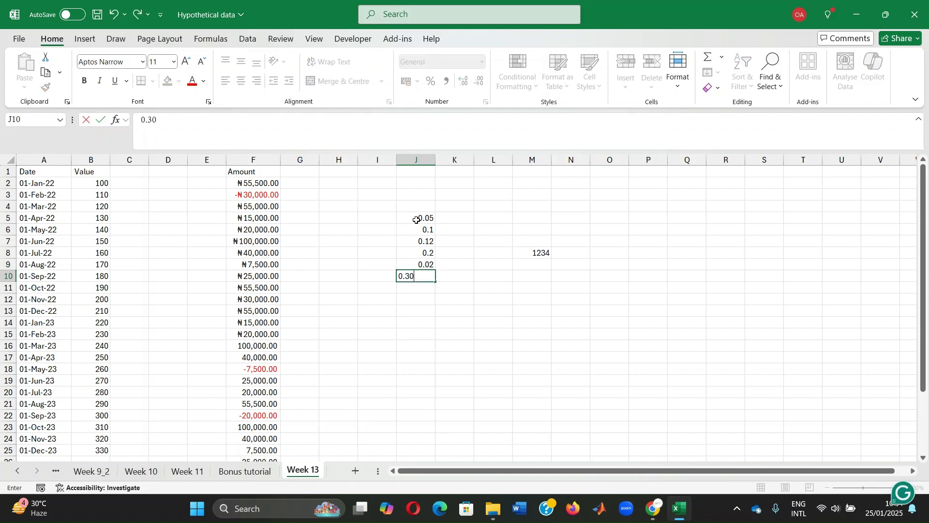
{"action": "key", "text": "Return"}
{"action": "type", "text": "0.60"}
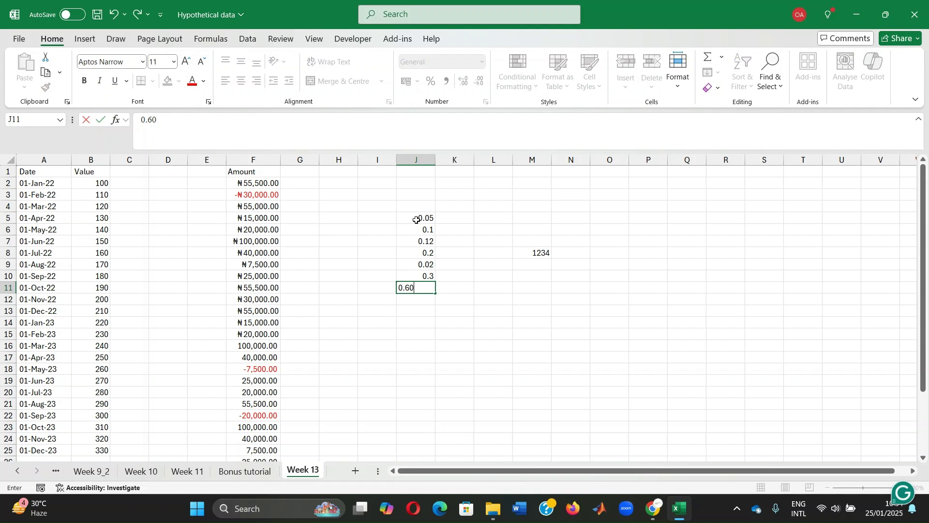
{"action": "key", "text": "Return"}
{"action": "left_click_drag", "start_coordinate": [417, 220], "coordinate": [419, 288]}
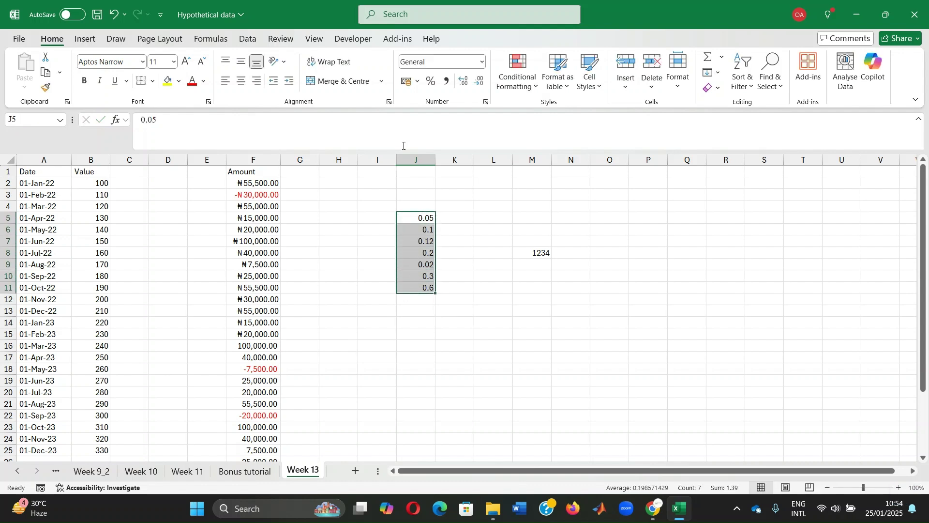
Format column J as Percentage with 1 decimal place, showing 5.0% to 60.0%
{"action": "left_click", "coordinate": [416, 158]}
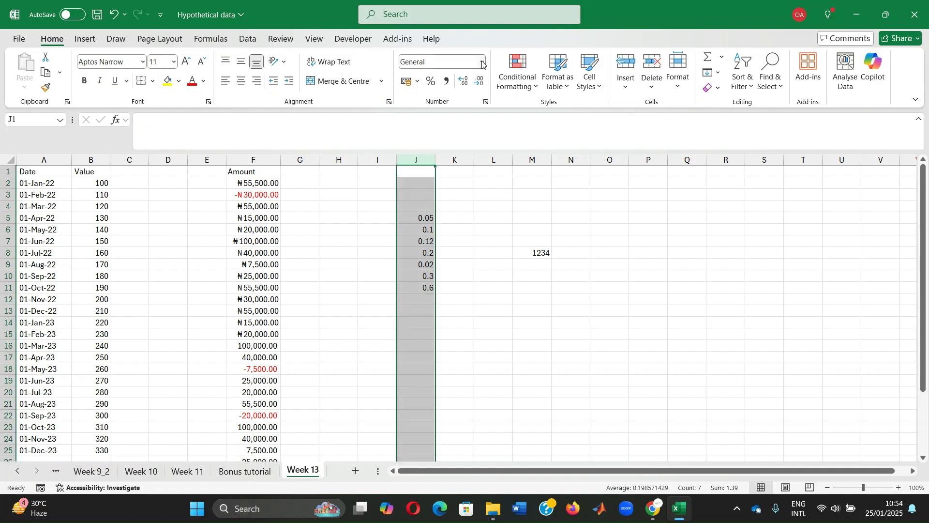
{"action": "left_click", "coordinate": [485, 101]}
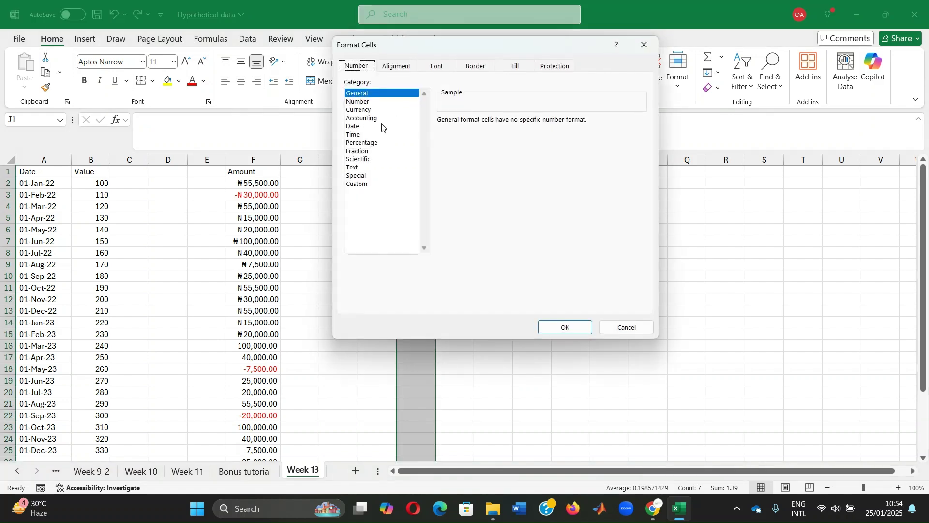
{"action": "left_click", "coordinate": [357, 143]}
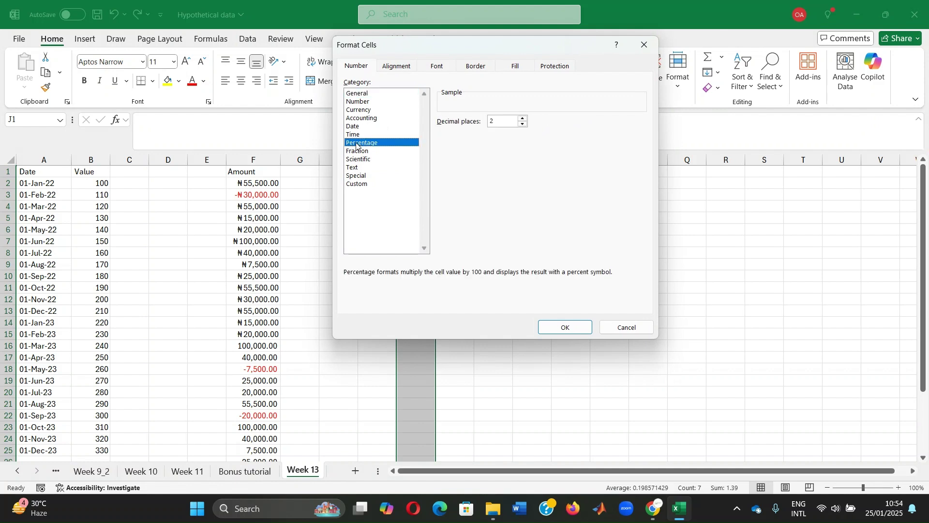
{"action": "left_click", "coordinate": [522, 125]}
{"action": "left_click", "coordinate": [561, 331]}
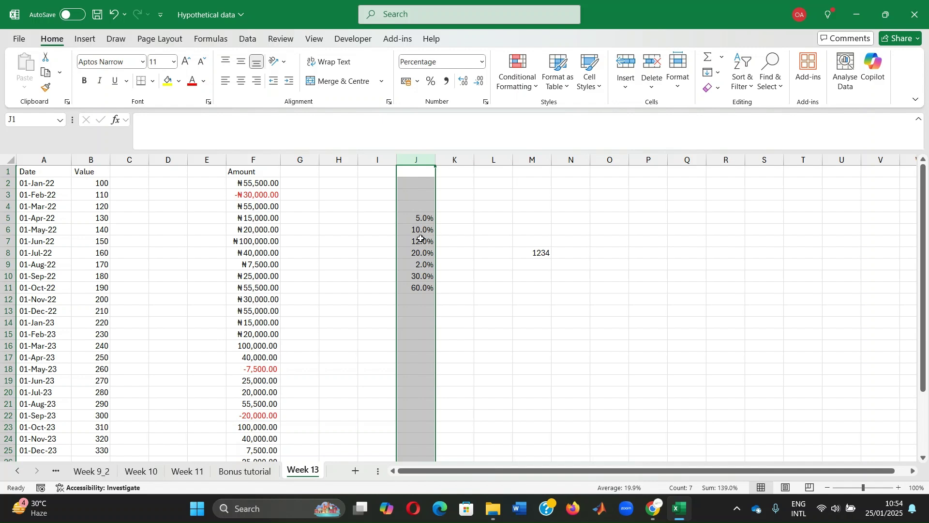
{"action": "left_click", "coordinate": [453, 309]}
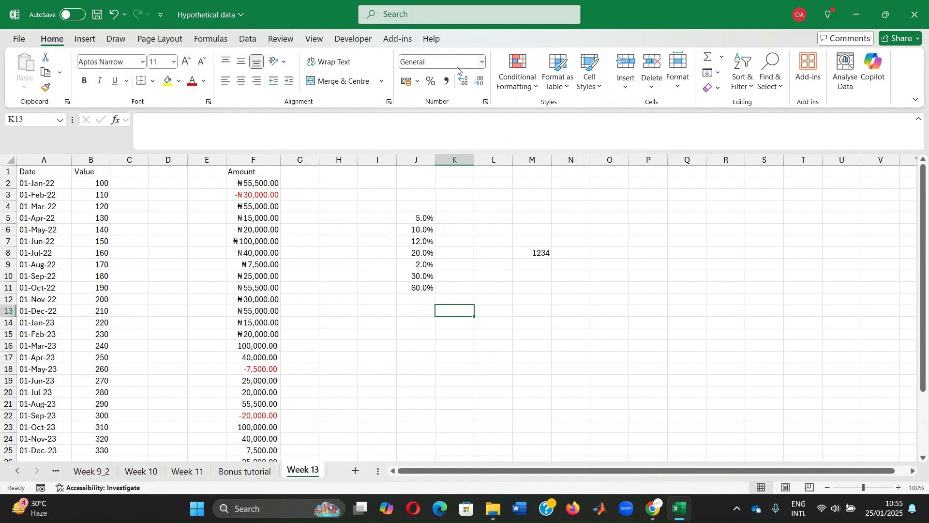
{"action": "left_click", "coordinate": [151, 206]}
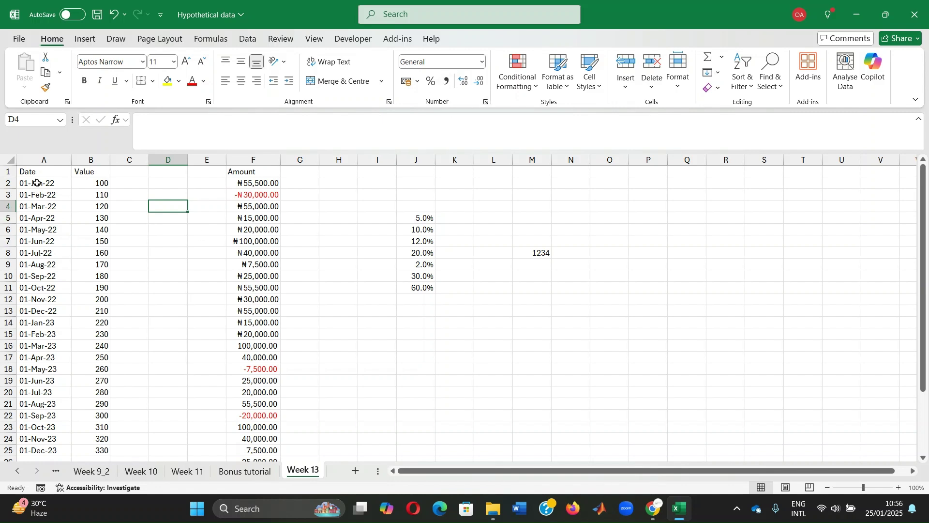
Select the whole Date column A and browse its Date type formats in Format Cells
{"action": "left_click_drag", "start_coordinate": [37, 182], "coordinate": [16, 387]}
{"action": "scroll", "coordinate": [17, 390], "scroll_direction": "up", "scroll_amount": 2}
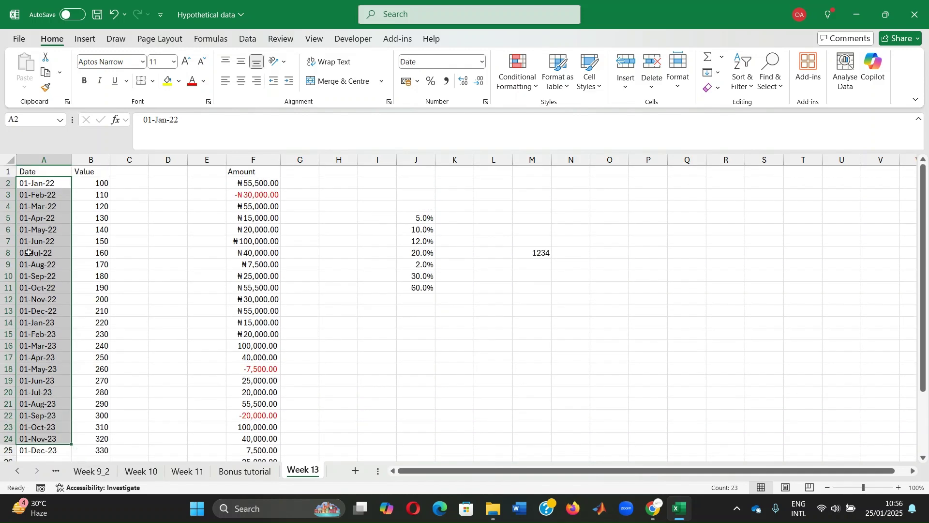
{"action": "left_click", "coordinate": [150, 219]}
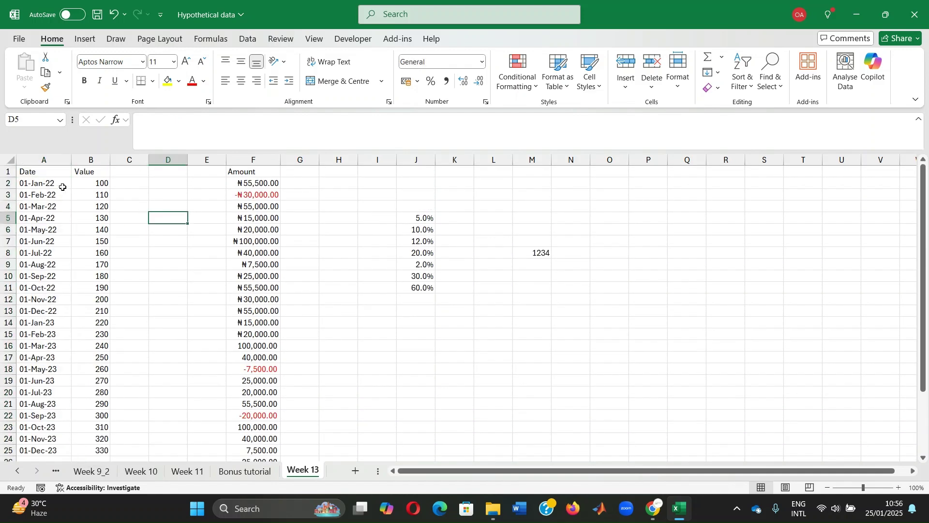
{"action": "left_click", "coordinate": [45, 157]}
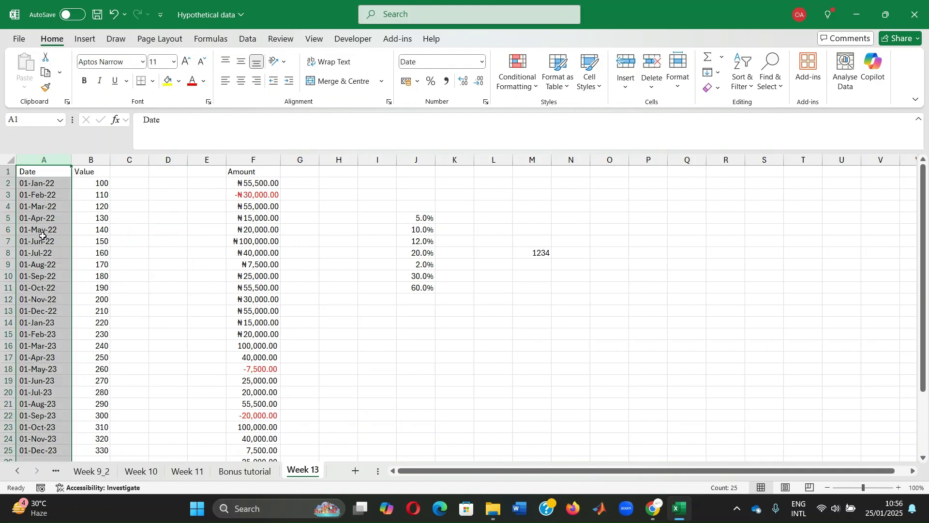
{"action": "left_click", "coordinate": [82, 411]}
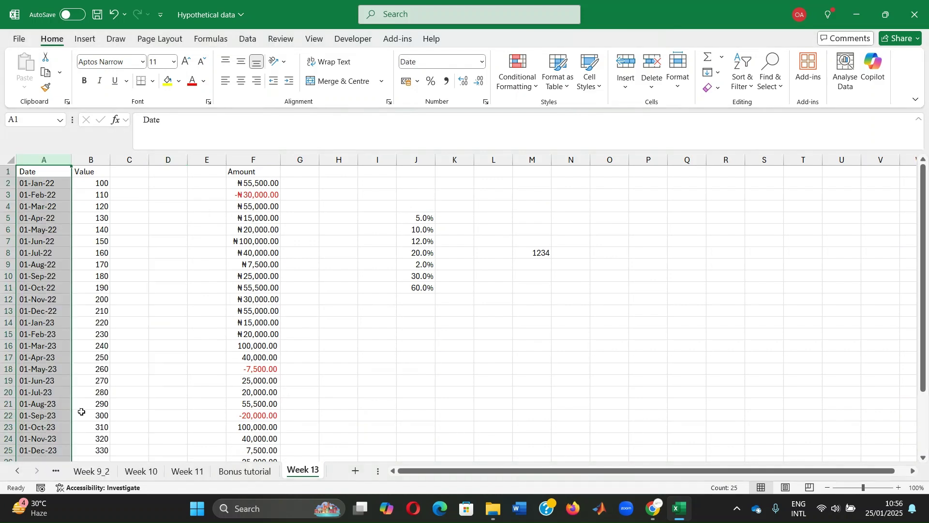
{"action": "left_click", "coordinate": [27, 277]}
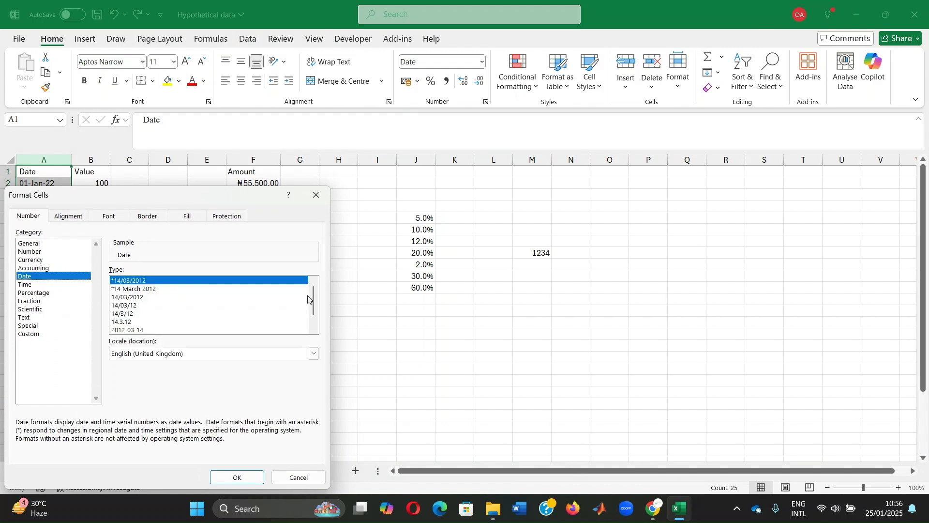
{"action": "left_click_drag", "start_coordinate": [312, 297], "coordinate": [312, 305]}
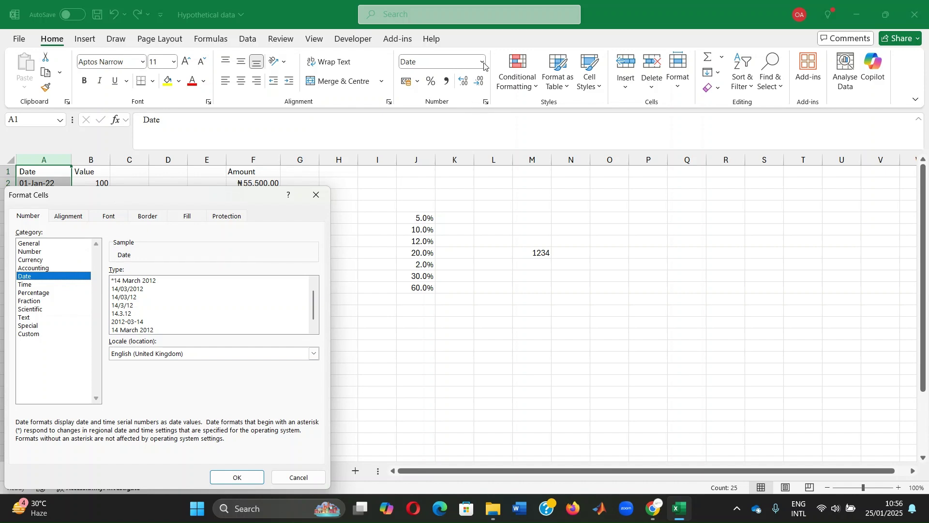
Review the Time formats, then dismiss Format Cells without applying any change
{"action": "left_click", "coordinate": [25, 285]}
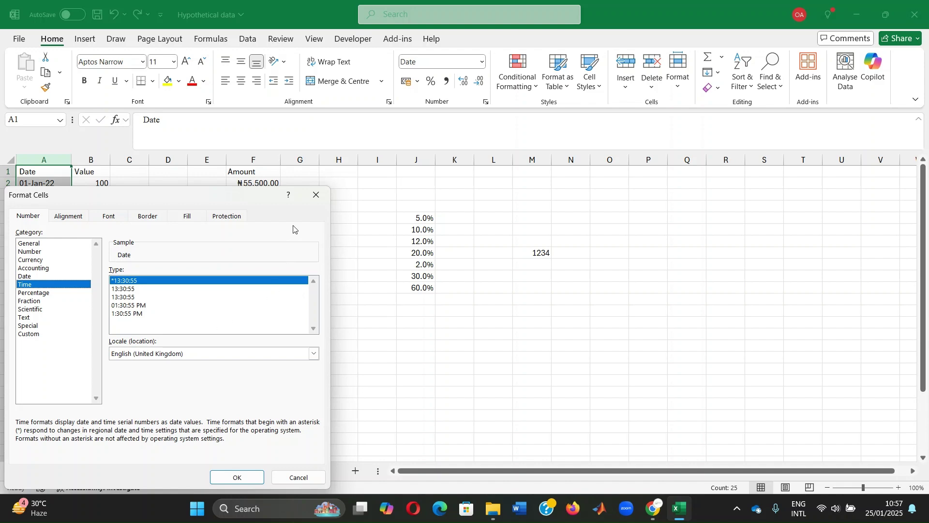
{"action": "left_click", "coordinate": [320, 196]}
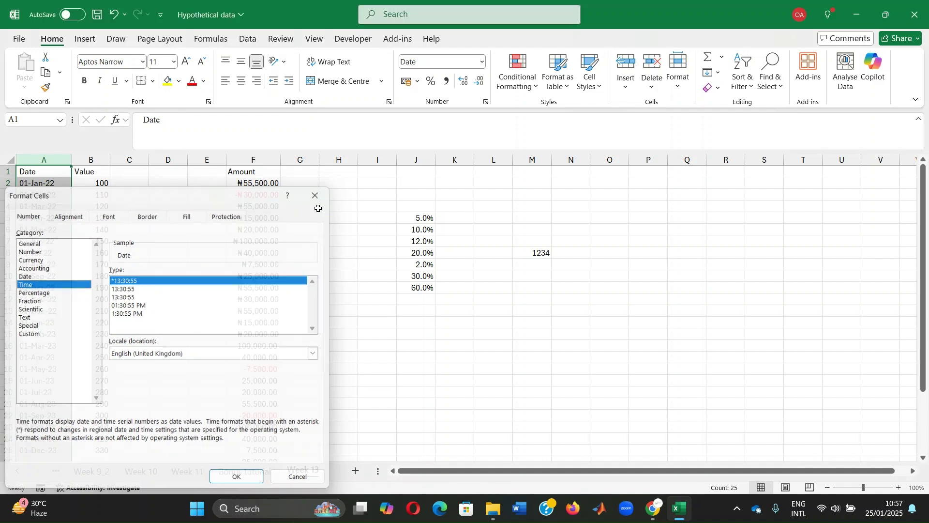